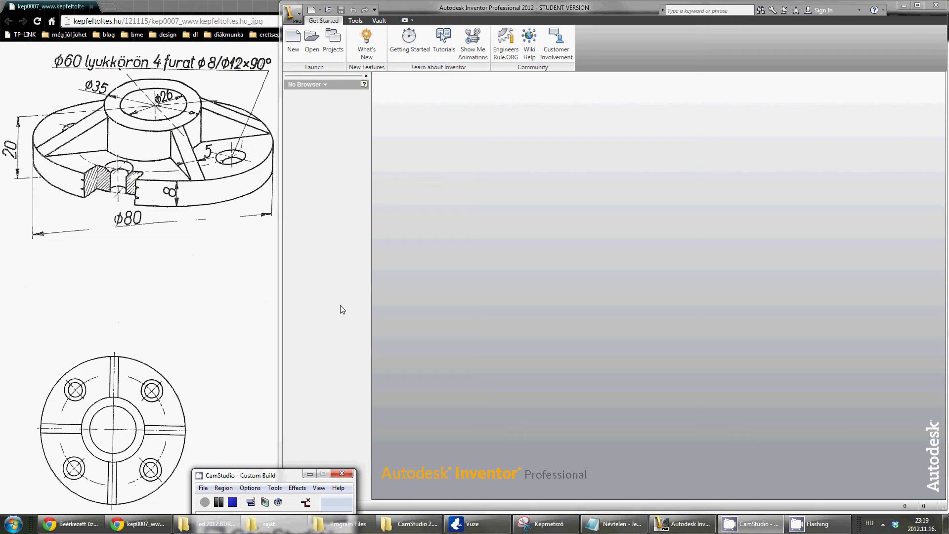
- Create a new part from the Standard (mm).ipt template
{"action": "left_click", "coordinate": [293, 41]}
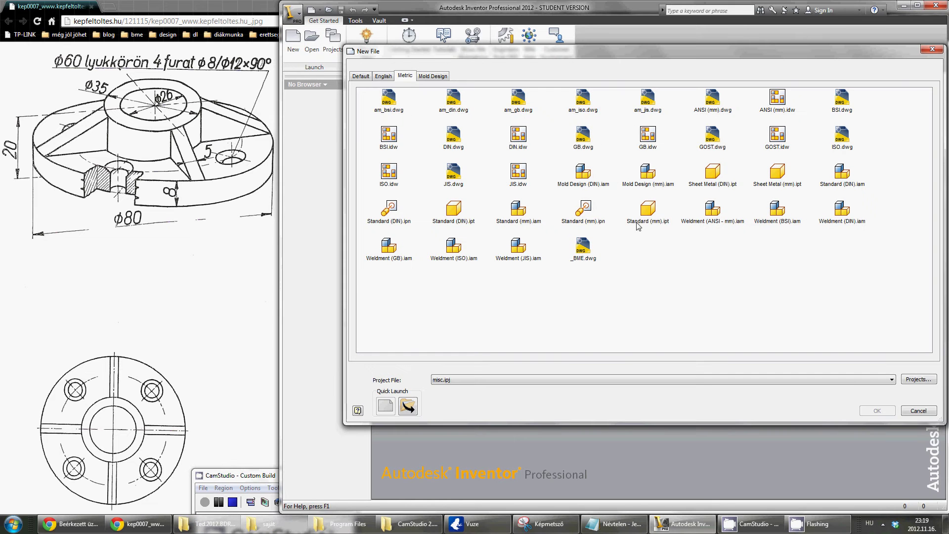
{"action": "left_click", "coordinate": [647, 210]}
{"action": "left_click", "coordinate": [873, 411]}
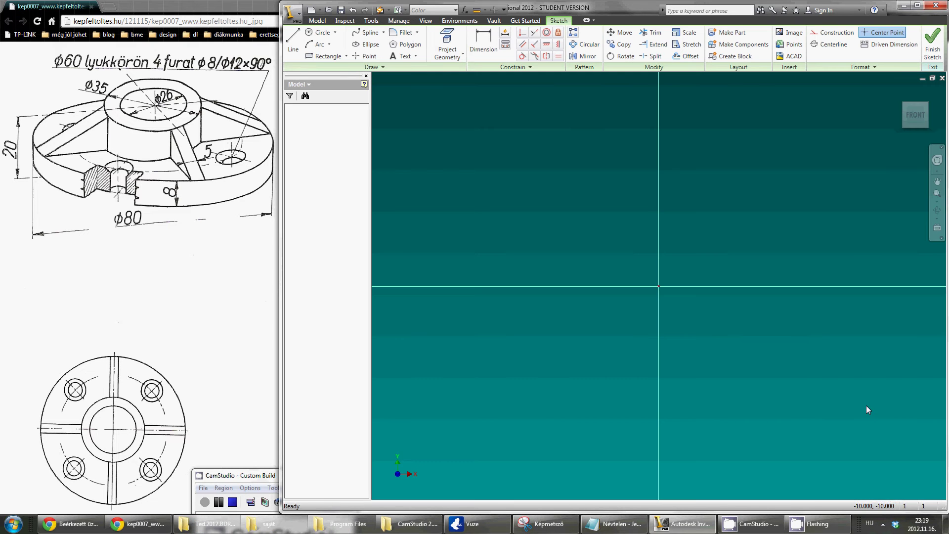
- Project the X and Y origin axes into the sketch as construction centerlines
{"action": "left_click", "coordinate": [447, 44]}
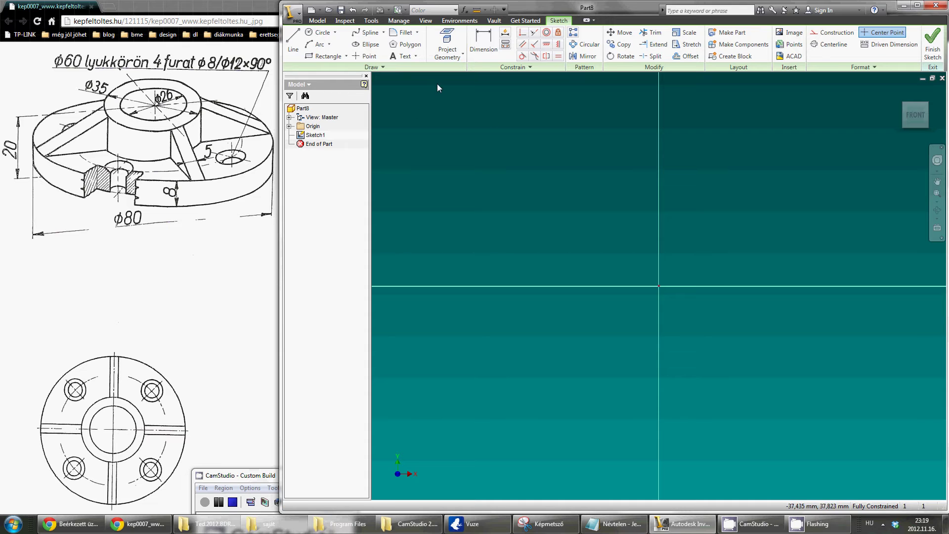
{"action": "left_click", "coordinate": [289, 126]}
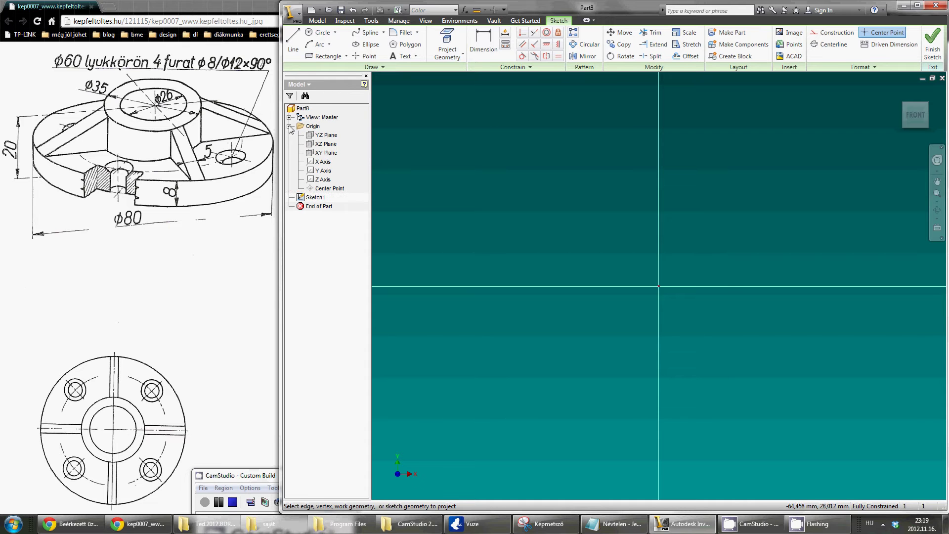
{"action": "left_click", "coordinate": [322, 162]}
{"action": "key", "text": "Escape"}
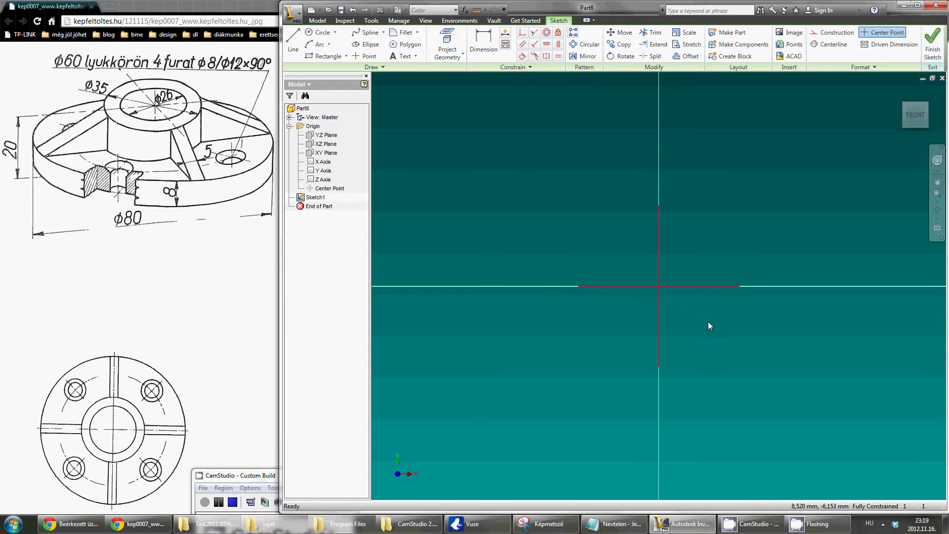
{"action": "left_click_drag", "start_coordinate": [708, 321], "coordinate": [634, 275]}
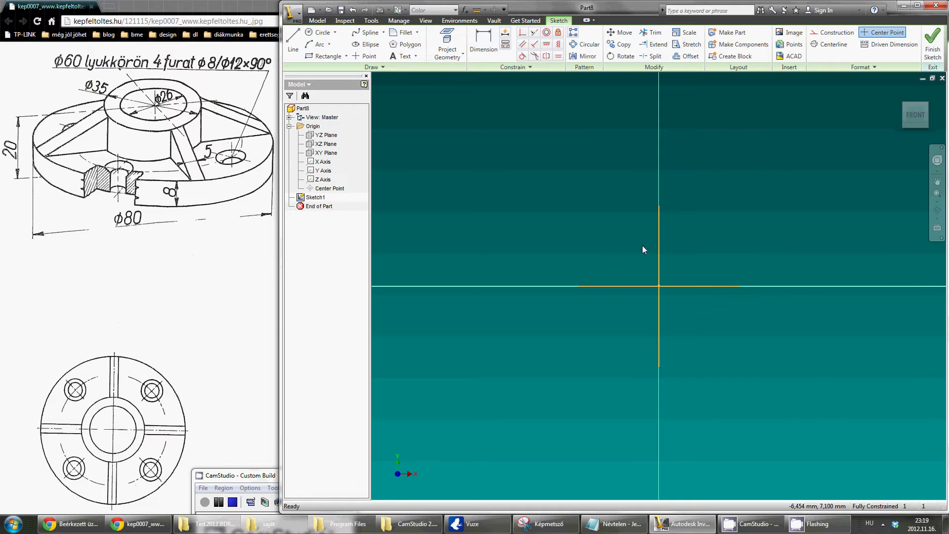
{"action": "left_click", "coordinate": [832, 32]}
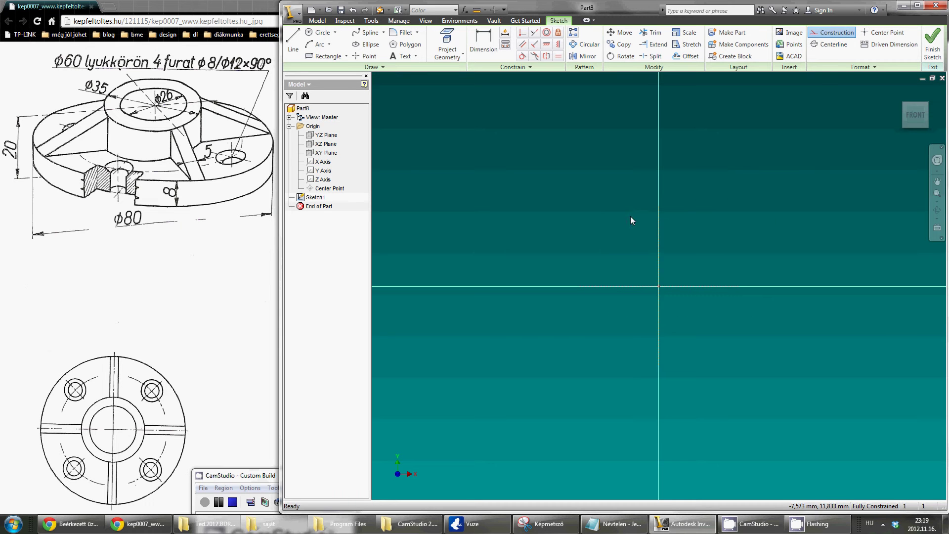
{"action": "left_click", "coordinate": [833, 44]}
{"action": "key", "text": "Escape"}
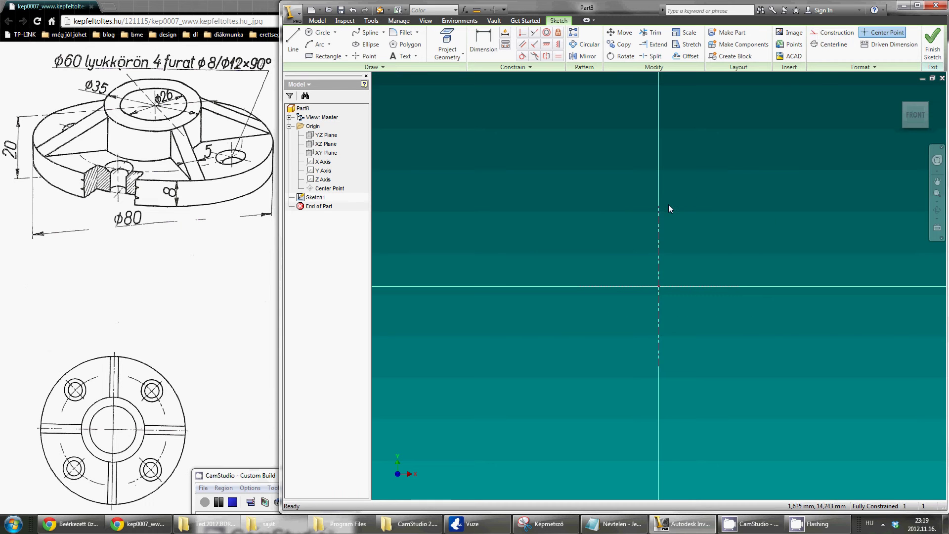
- Draw the closed stepped half-profile of the flange and hub with lines
{"action": "key", "text": "l"}
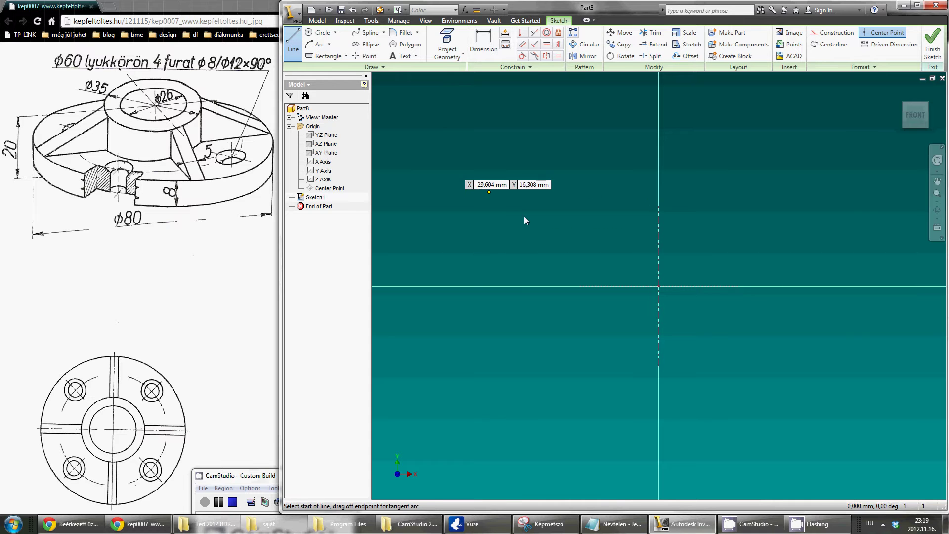
{"action": "left_click", "coordinate": [514, 201]}
{"action": "left_click", "coordinate": [556, 201]}
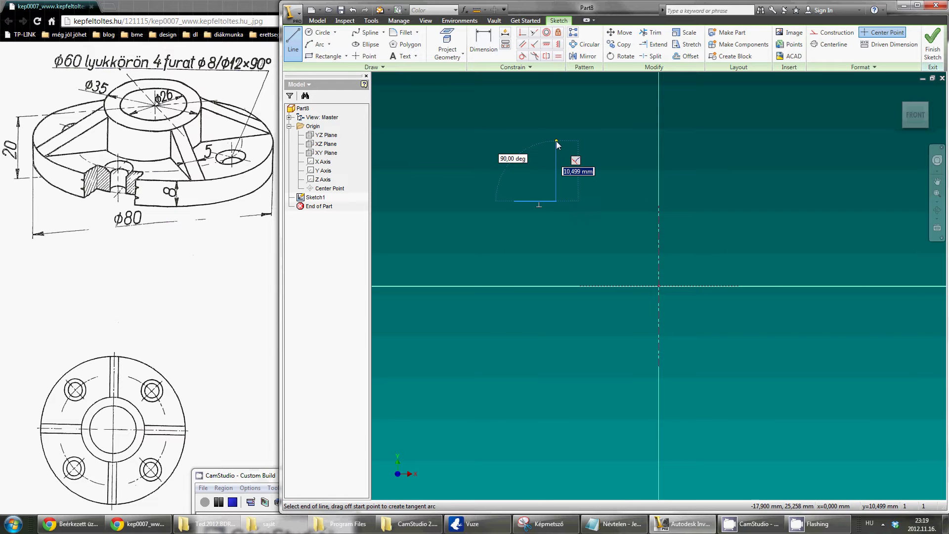
{"action": "left_click", "coordinate": [556, 141]}
{"action": "left_click", "coordinate": [539, 184]}
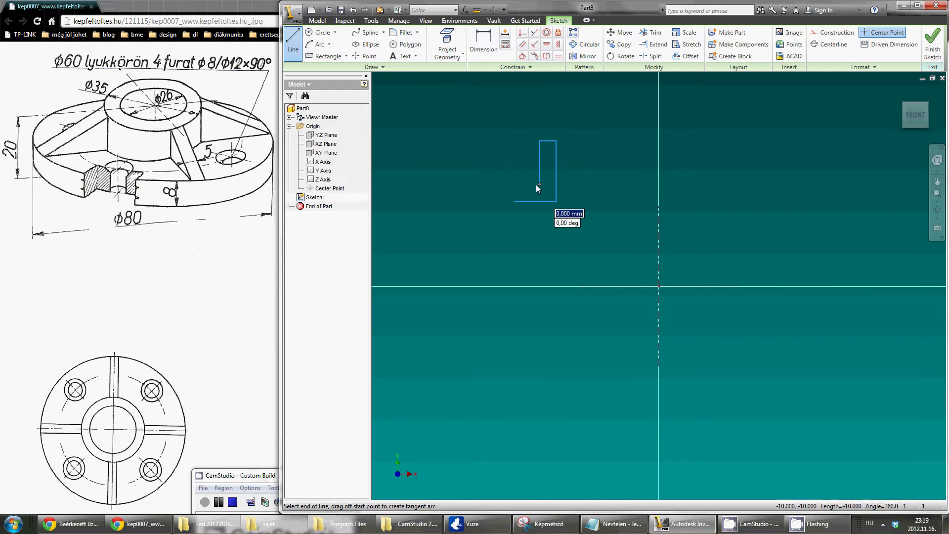
{"action": "left_click", "coordinate": [514, 185]}
{"action": "left_click", "coordinate": [515, 200]}
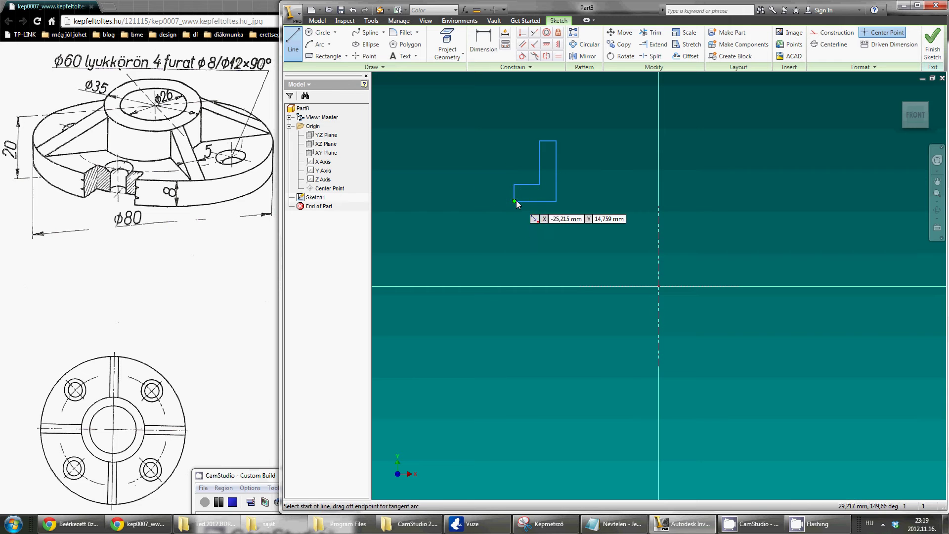
{"action": "key", "text": "Escape"}
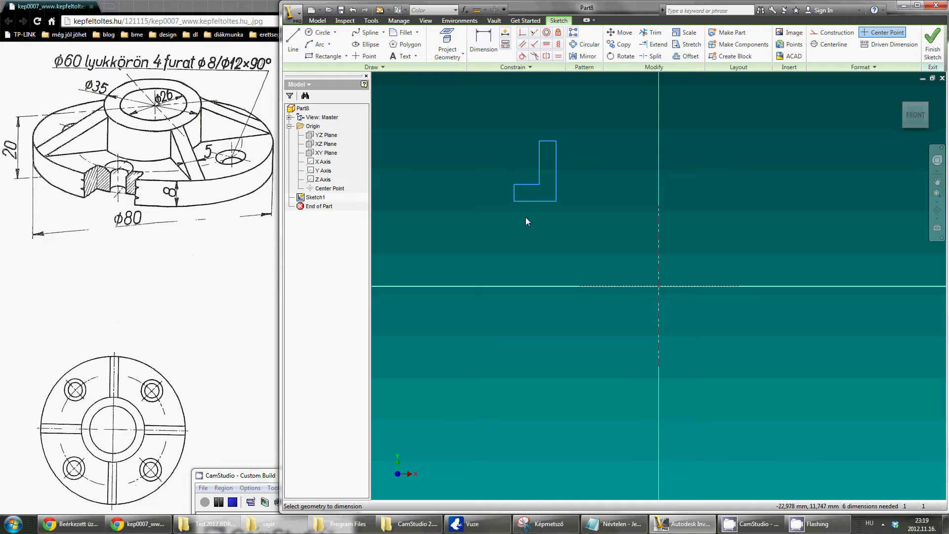
- Dimension the flange height to 10 mm and the overall height to 20 mm
{"action": "key", "text": "d"}
{"action": "left_click", "coordinate": [512, 187]}
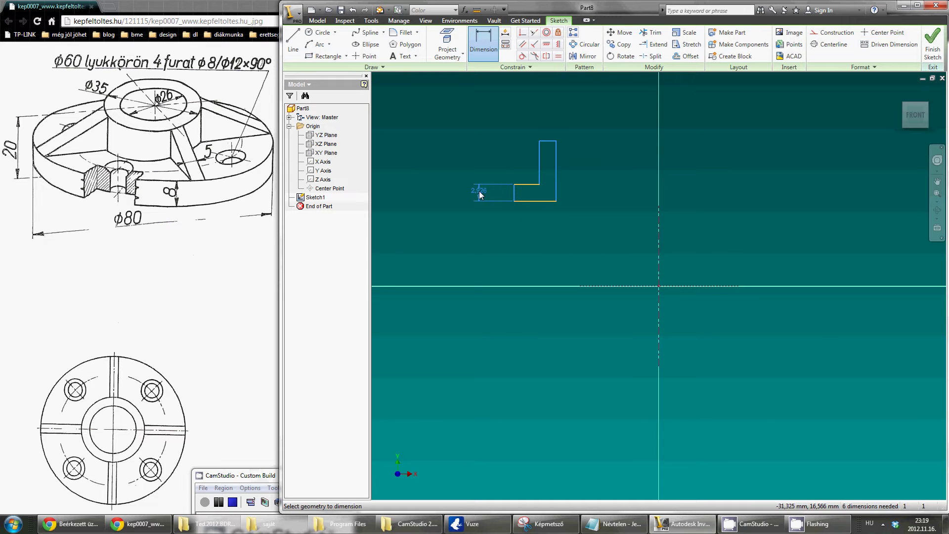
{"action": "left_click", "coordinate": [479, 191]}
{"action": "type", "text": "10"}
{"action": "key", "text": "Return"}
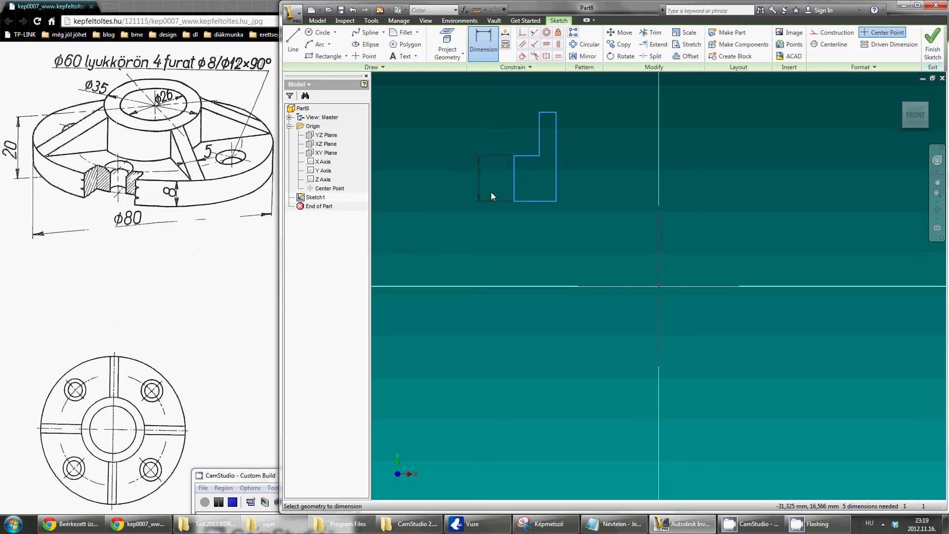
{"action": "left_click", "coordinate": [526, 200]}
{"action": "left_click", "coordinate": [548, 112]}
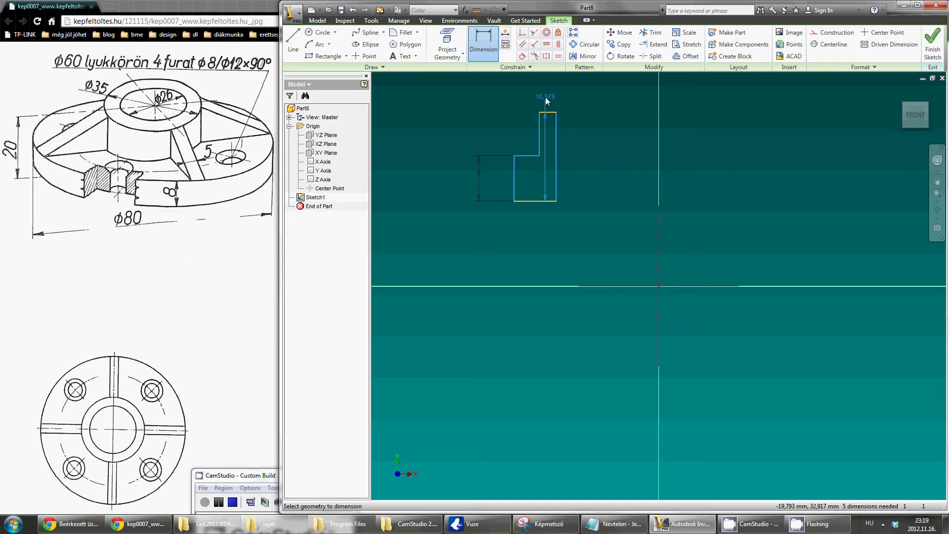
{"action": "left_click", "coordinate": [548, 98]}
{"action": "type", "text": "20"}
{"action": "key", "text": "Return"}
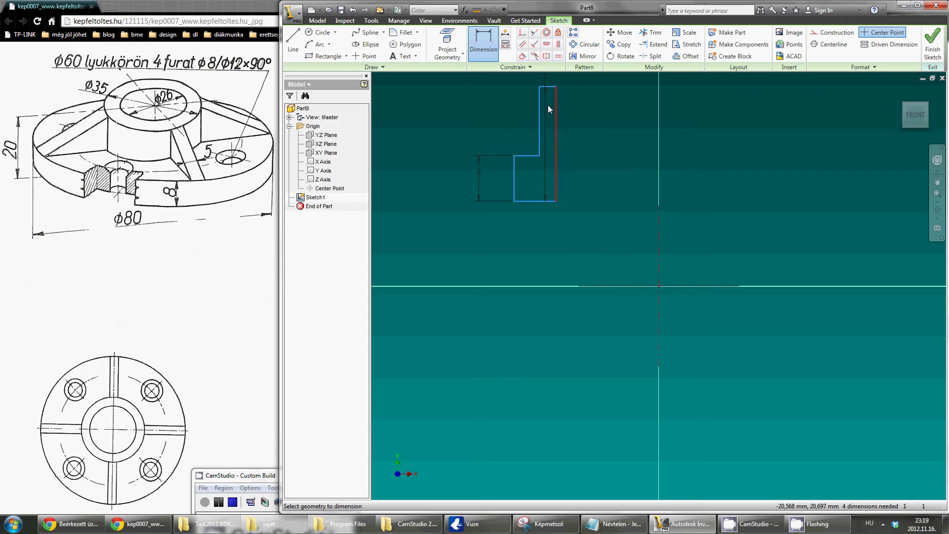
{"action": "key", "text": "Escape"}
- Make the profile's bottom edge collinear with the X axis
{"action": "left_click", "coordinate": [533, 32]}
{"action": "left_click", "coordinate": [534, 201]}
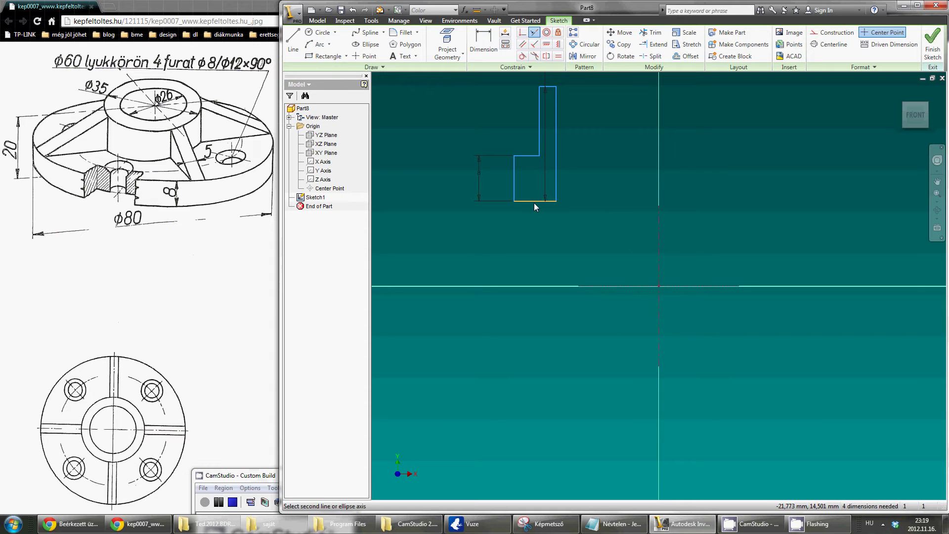
{"action": "left_click", "coordinate": [602, 286]}
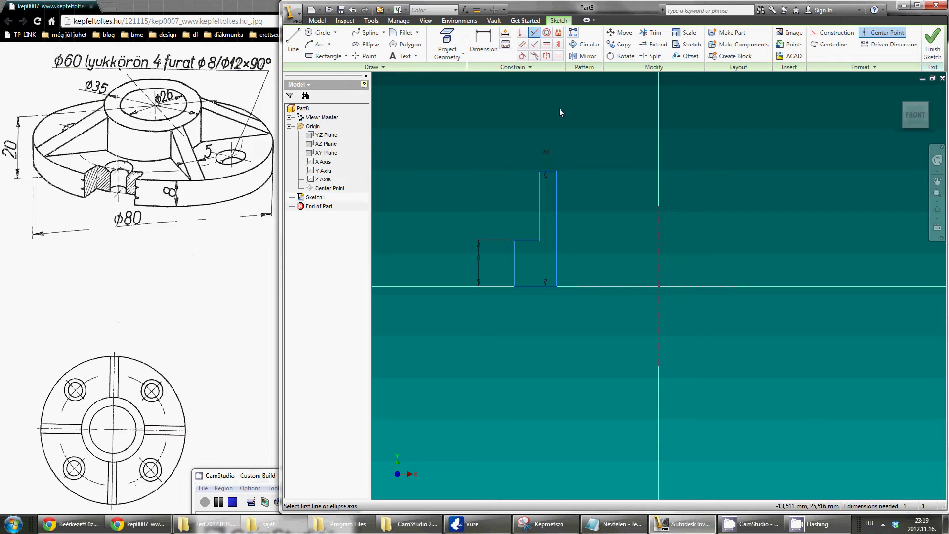
- Dimension the flange's outer diameter about the centerline as Ø80
{"action": "left_click", "coordinate": [485, 41]}
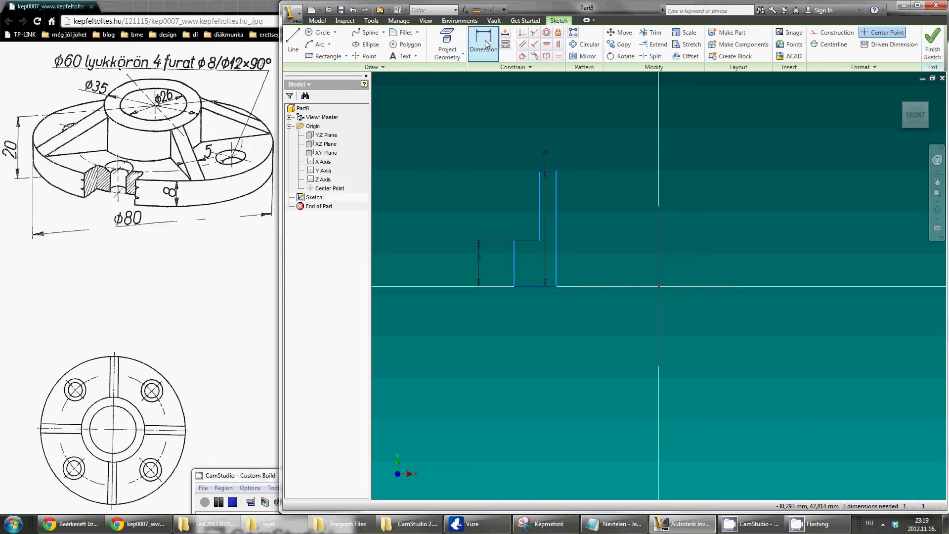
{"action": "left_click", "coordinate": [514, 258]}
{"action": "left_click", "coordinate": [659, 245]}
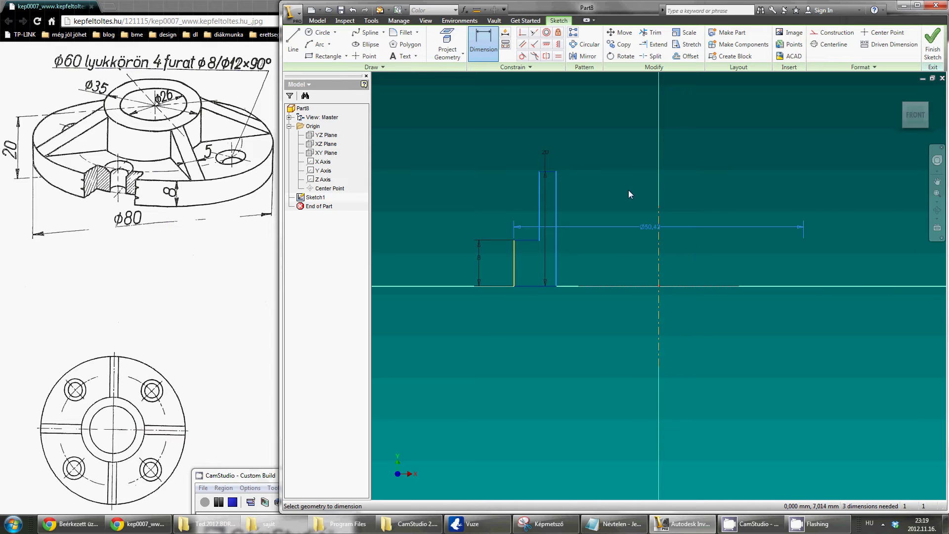
{"action": "left_click", "coordinate": [589, 119]}
{"action": "type", "text": "80"}
{"action": "key", "text": "Return"}
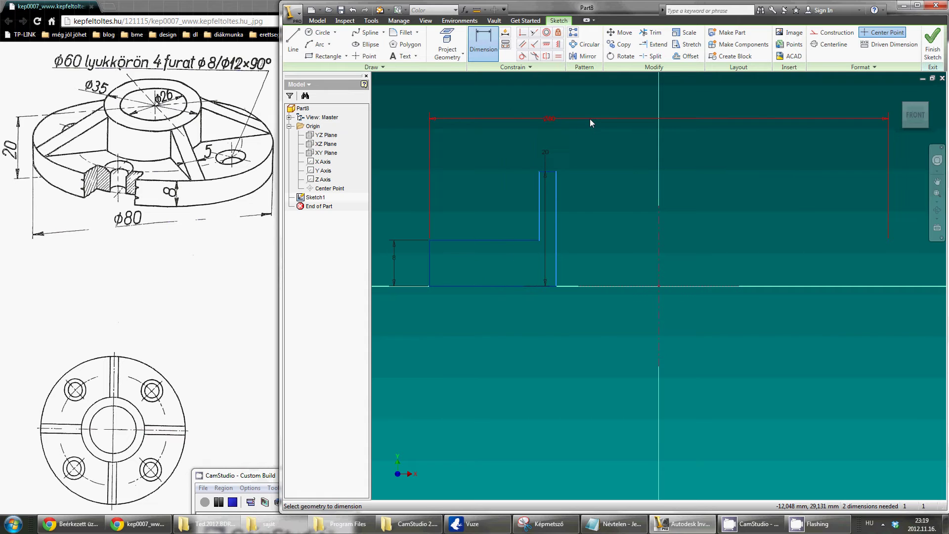
- Add diameter dimensions for the hub (Ø35) and the bore (Ø26)
{"action": "left_click", "coordinate": [539, 197]}
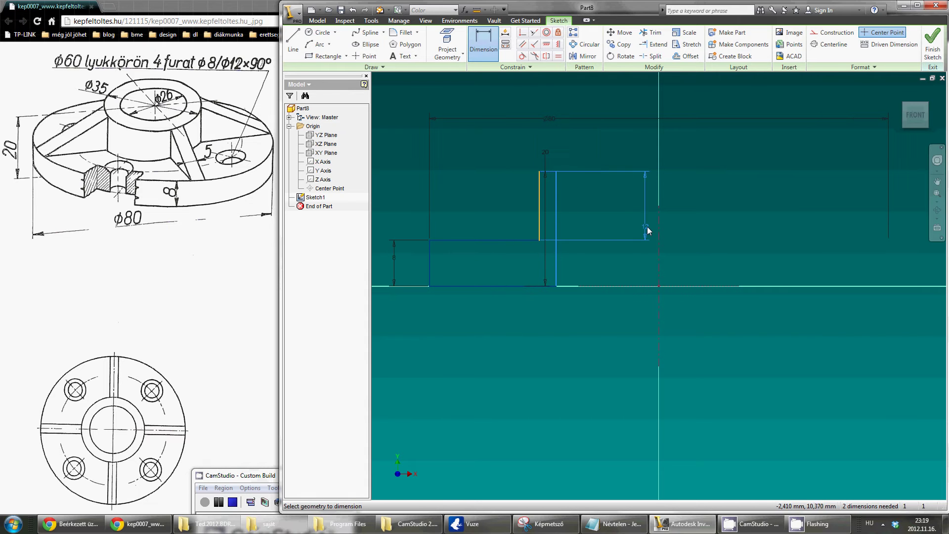
{"action": "left_click", "coordinate": [658, 231]}
{"action": "left_click", "coordinate": [621, 143]}
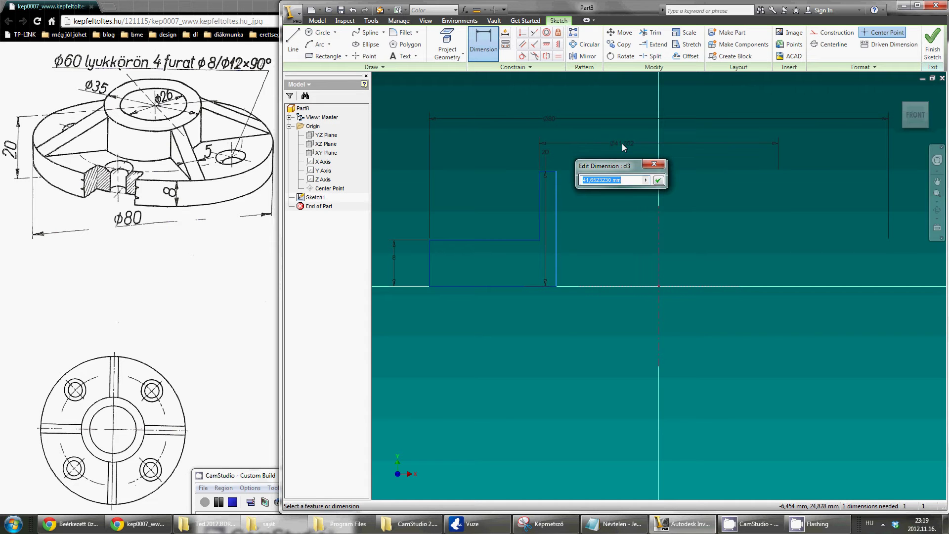
{"action": "type", "text": "35"}
{"action": "key", "text": "Return"}
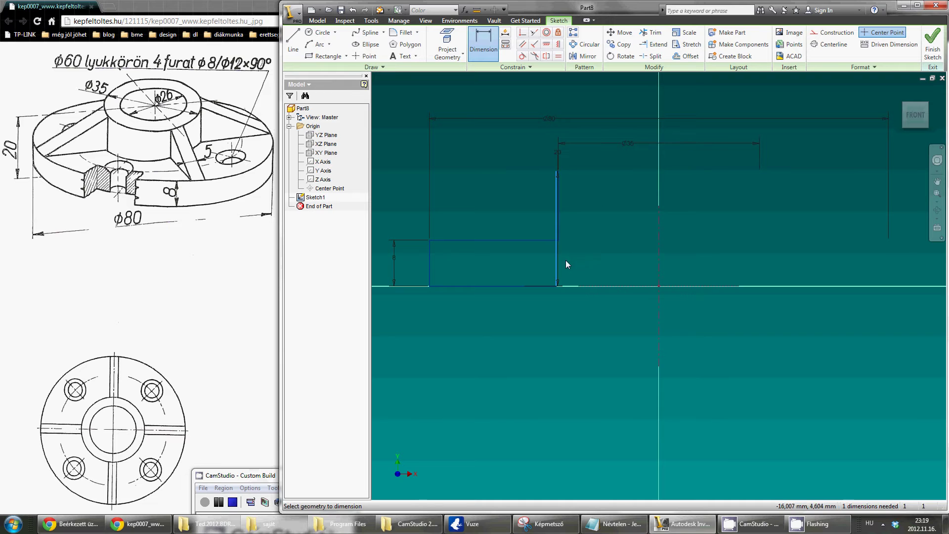
{"action": "left_click", "coordinate": [555, 265]}
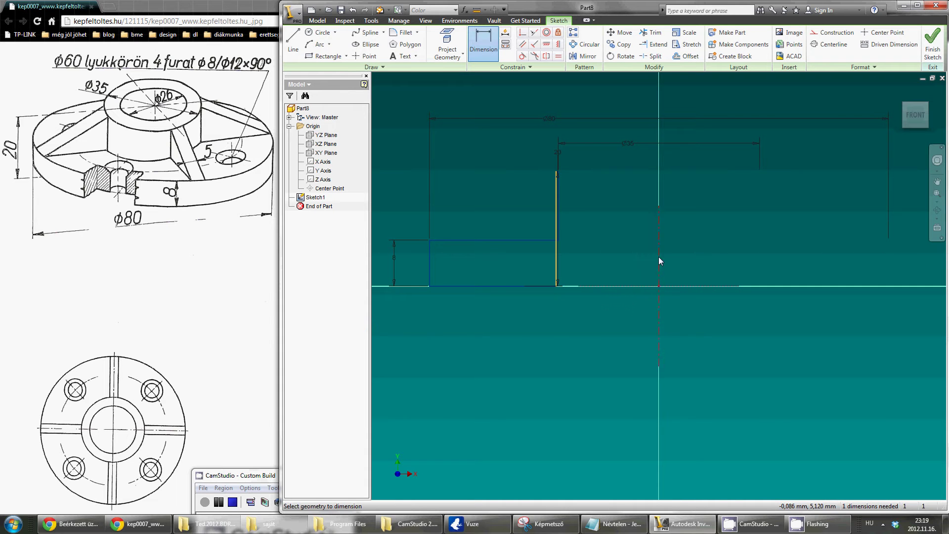
{"action": "left_click", "coordinate": [659, 256]}
{"action": "left_click", "coordinate": [631, 221]}
{"action": "type", "text": "26"}
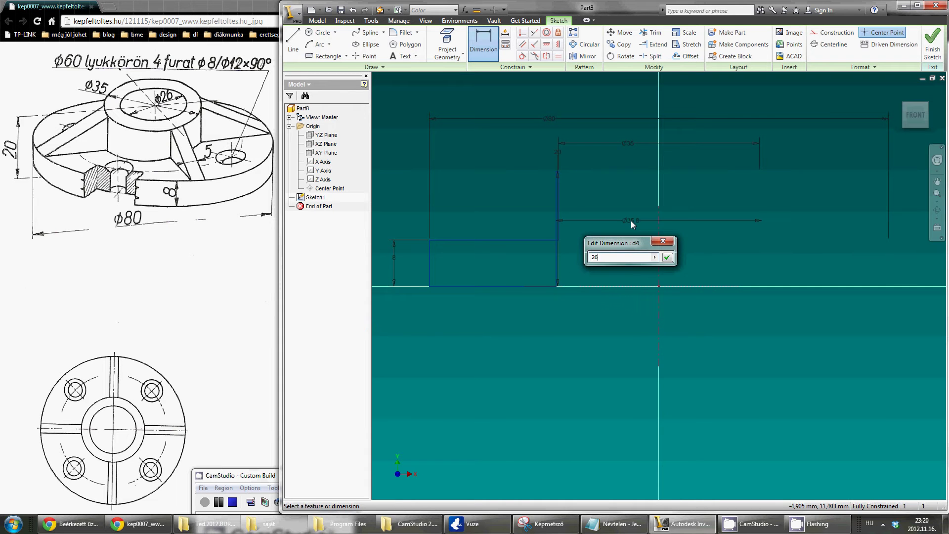
{"action": "key", "text": "Return"}
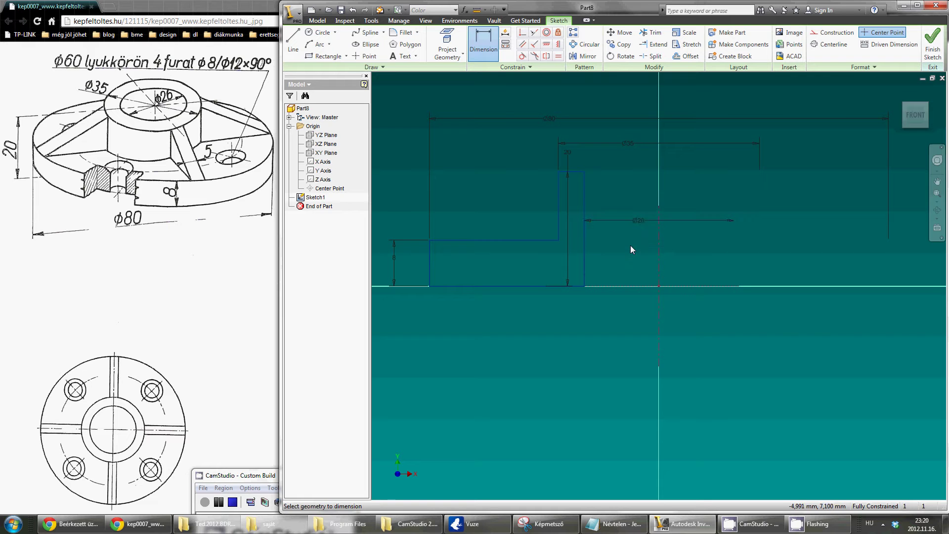
{"action": "key", "text": "Escape"}
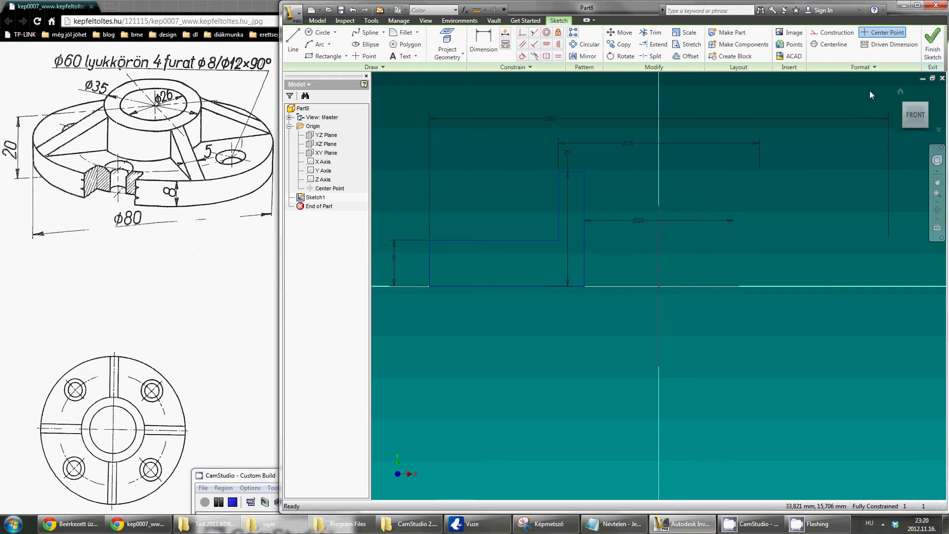
- Revolve Sketch1 a full 360° into the flange body and fit it in view
{"action": "left_click", "coordinate": [931, 47]}
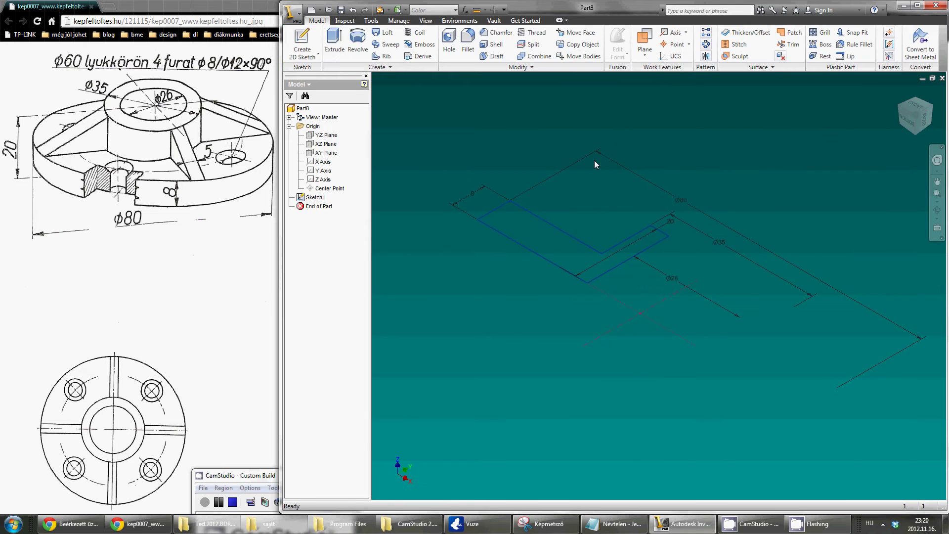
{"action": "left_click", "coordinate": [358, 42]}
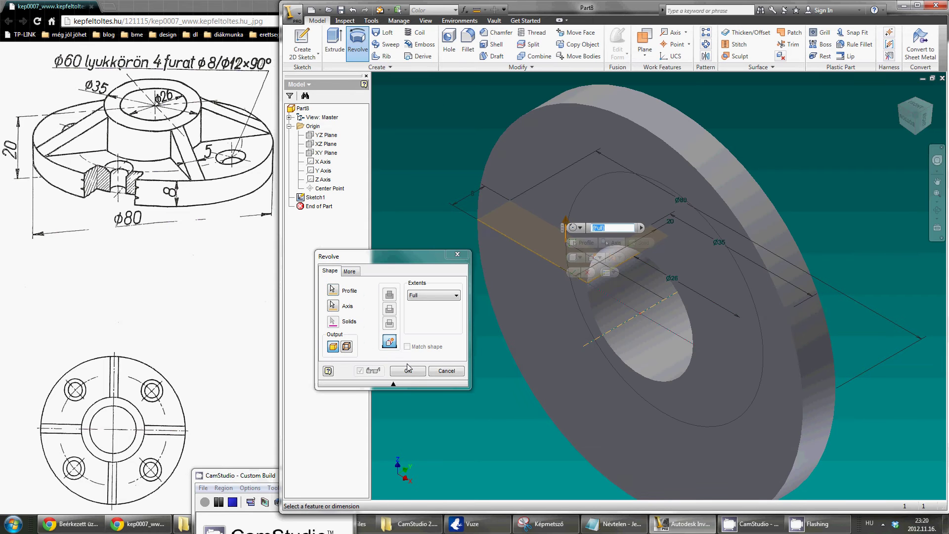
{"action": "left_click", "coordinate": [407, 370]}
{"action": "mouse_move", "coordinate": [707, 211]}
{"action": "middle_mouse_down", "text": "shift"}
{"action": "mouse_move", "coordinate": [642, 279]}
{"action": "mouse_move", "coordinate": [610, 256]}
{"action": "middle_mouse_up", "text": "shift"}
{"action": "key", "text": "Escape"}
{"action": "key", "text": "Home"}
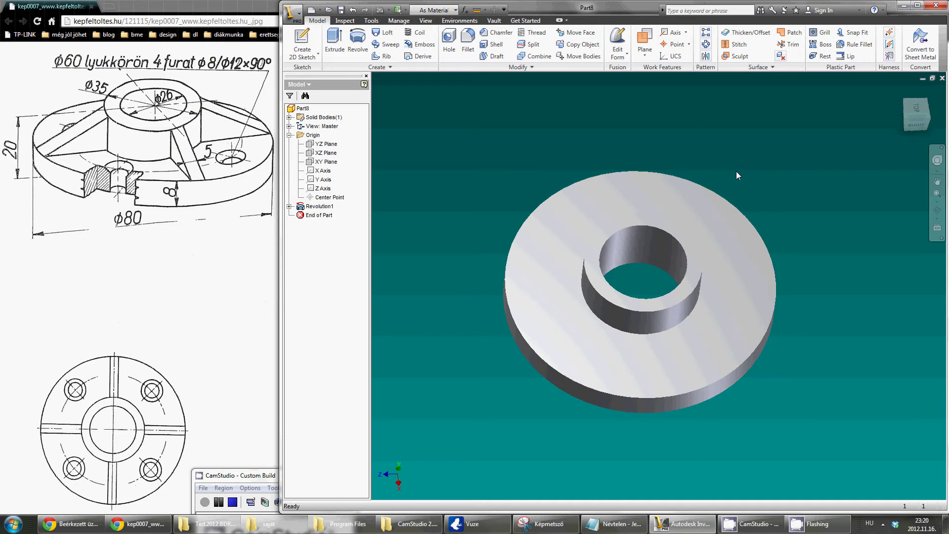
- Start a sliced sketch on the XY plane with the hub's top edge projected as construction
{"action": "left_click", "coordinate": [326, 165]}
{"action": "right_click", "coordinate": [666, 176]}
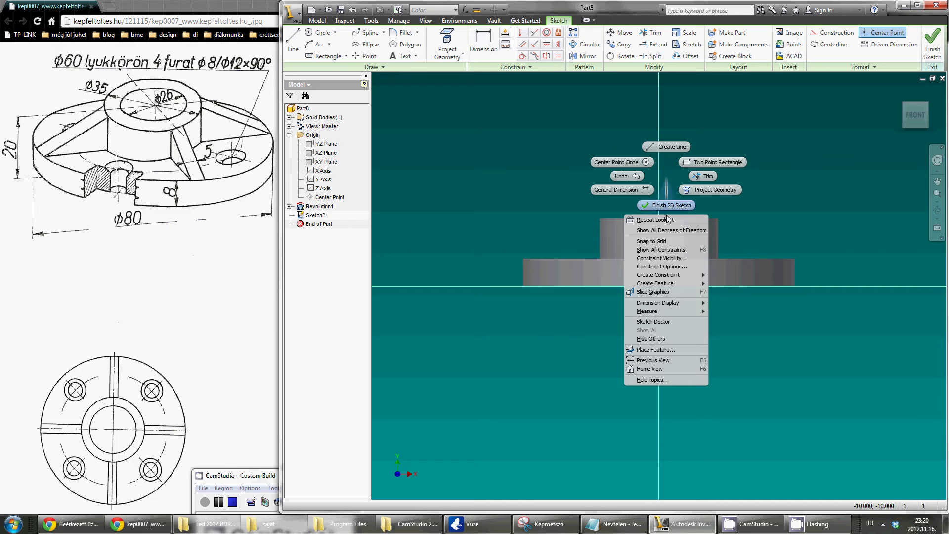
{"action": "left_click", "coordinate": [663, 292]}
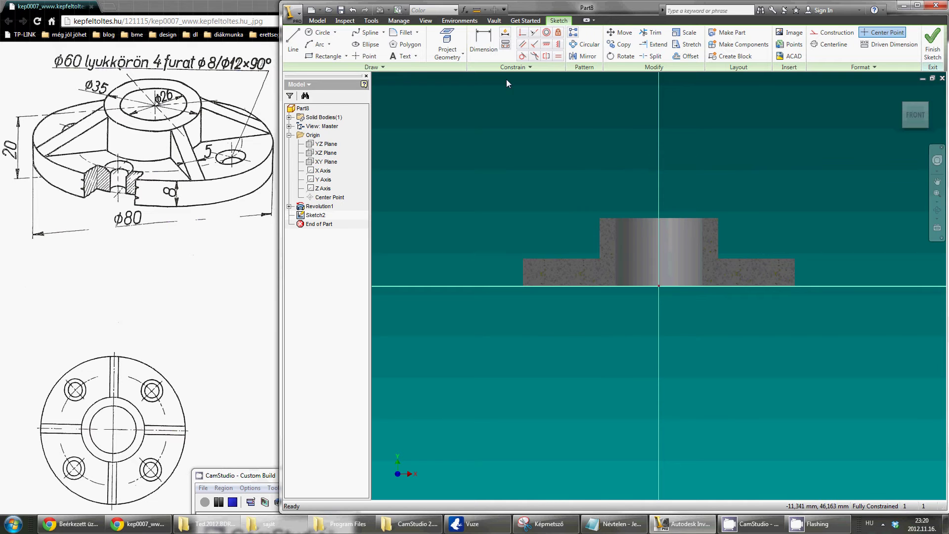
{"action": "left_click", "coordinate": [447, 47]}
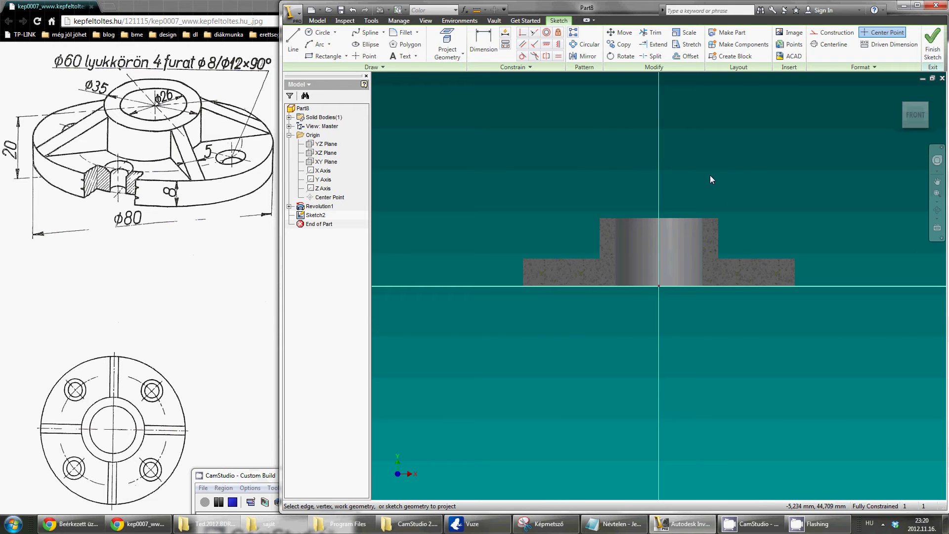
{"action": "left_click", "coordinate": [714, 218]}
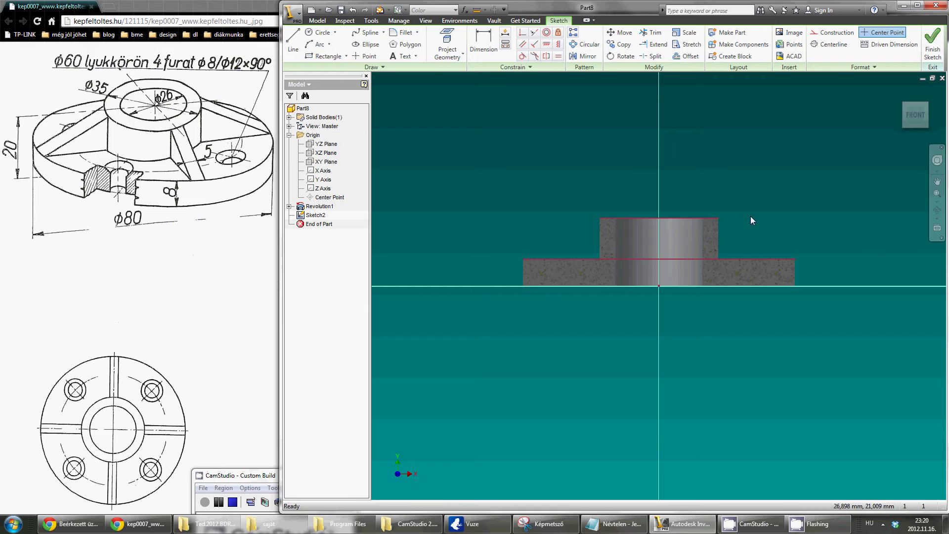
{"action": "key", "text": "Escape"}
{"action": "left_click", "coordinate": [831, 32]}
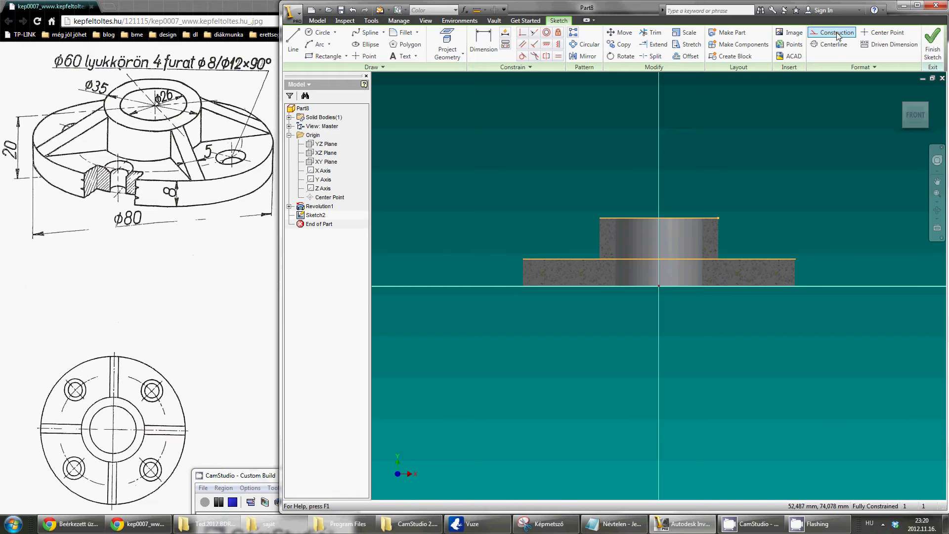
- Draw the rib line from the hub's top corner to the flange's outer corner
{"action": "left_click", "coordinate": [293, 42]}
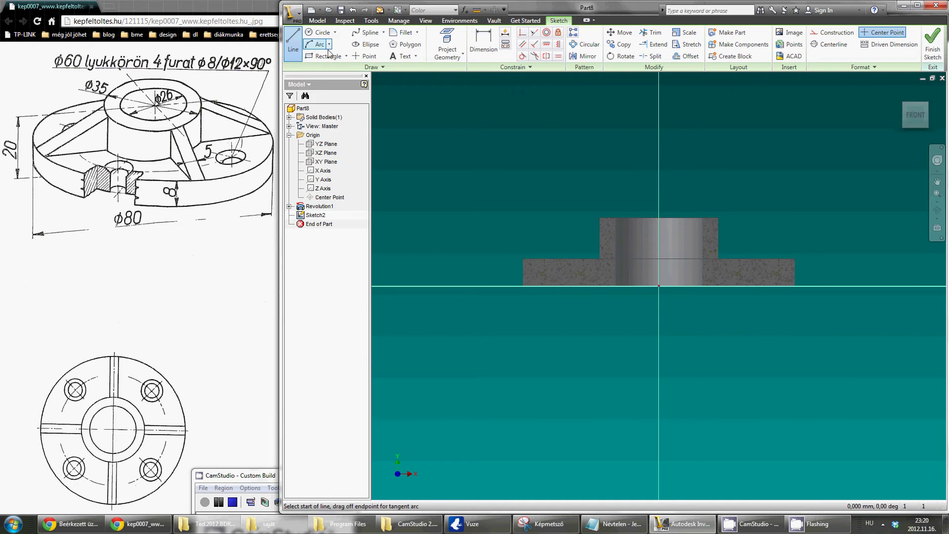
{"action": "left_click", "coordinate": [719, 218]}
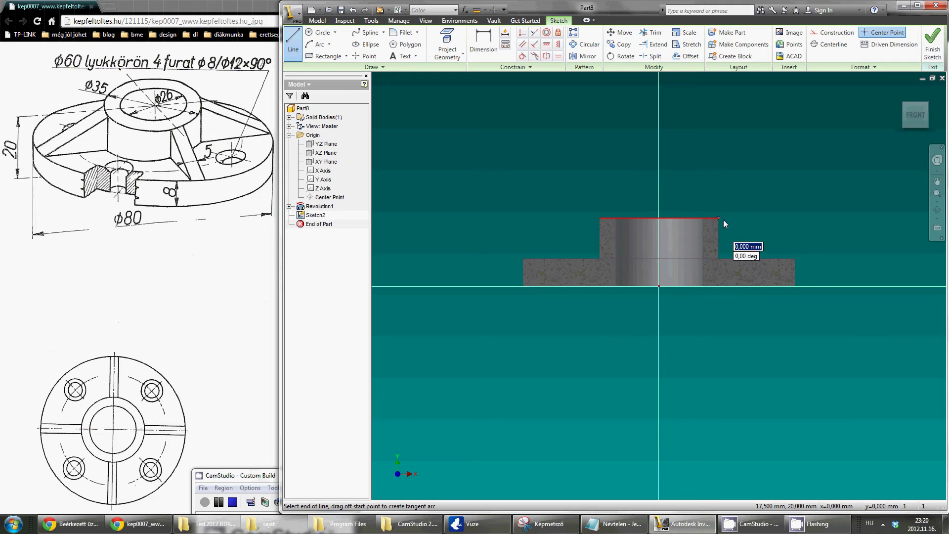
{"action": "left_click", "coordinate": [794, 258]}
{"action": "key", "text": "Escape"}
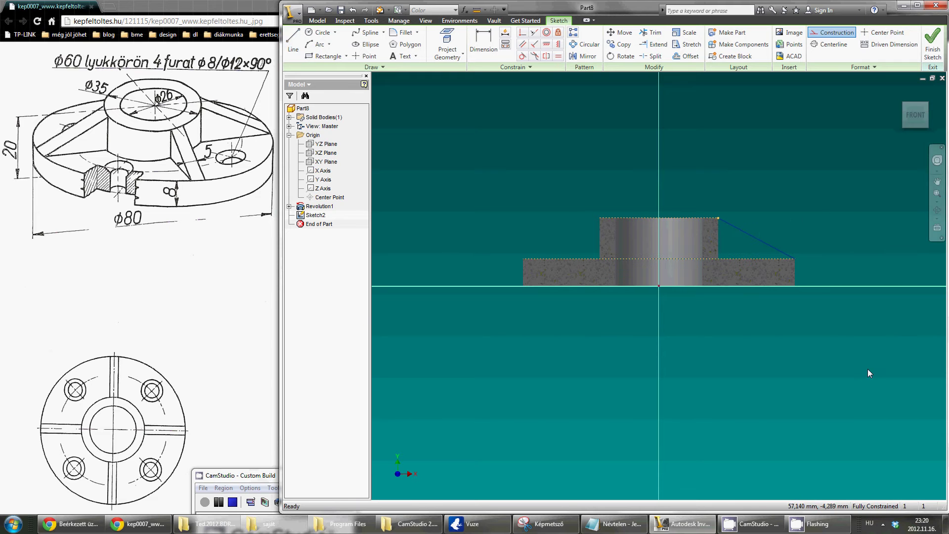
{"action": "left_click", "coordinate": [932, 47]}
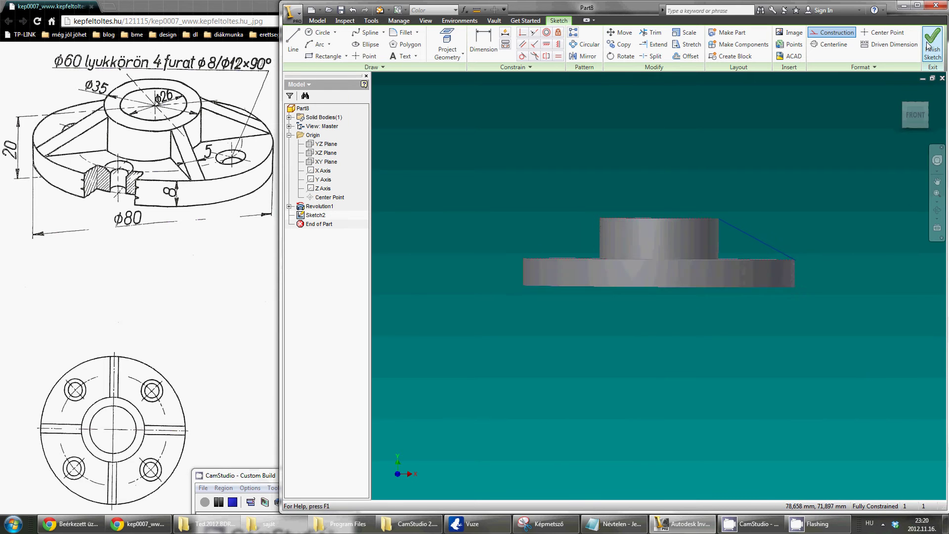
- Revolve Sketch2's slanted line 360° around the Y Axis as a surface
{"action": "left_click", "coordinate": [357, 41]}
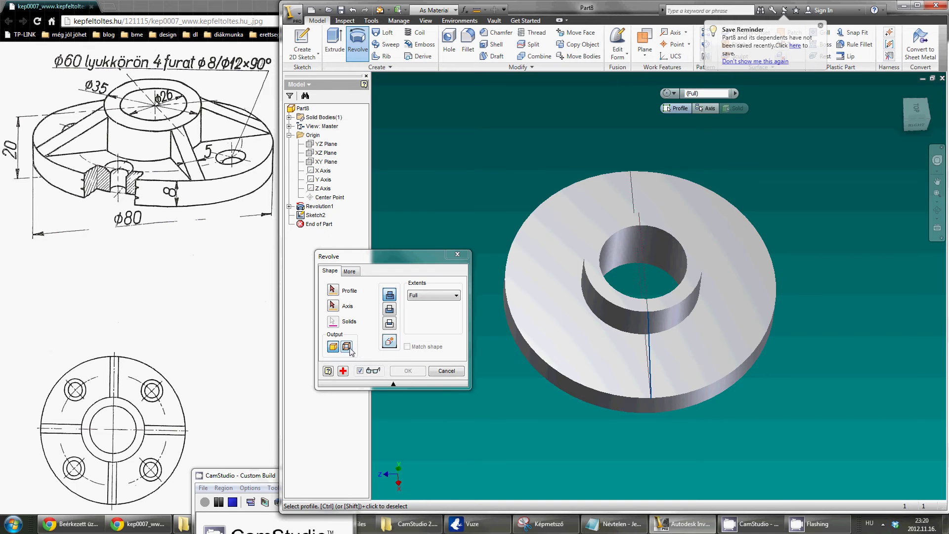
{"action": "left_click", "coordinate": [348, 347]}
{"action": "left_click", "coordinate": [651, 337]}
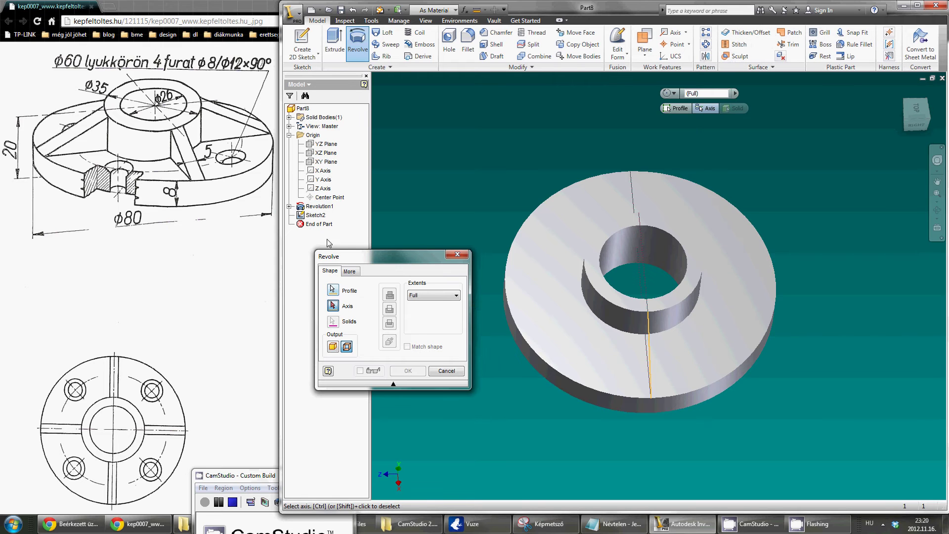
{"action": "left_click", "coordinate": [323, 179]}
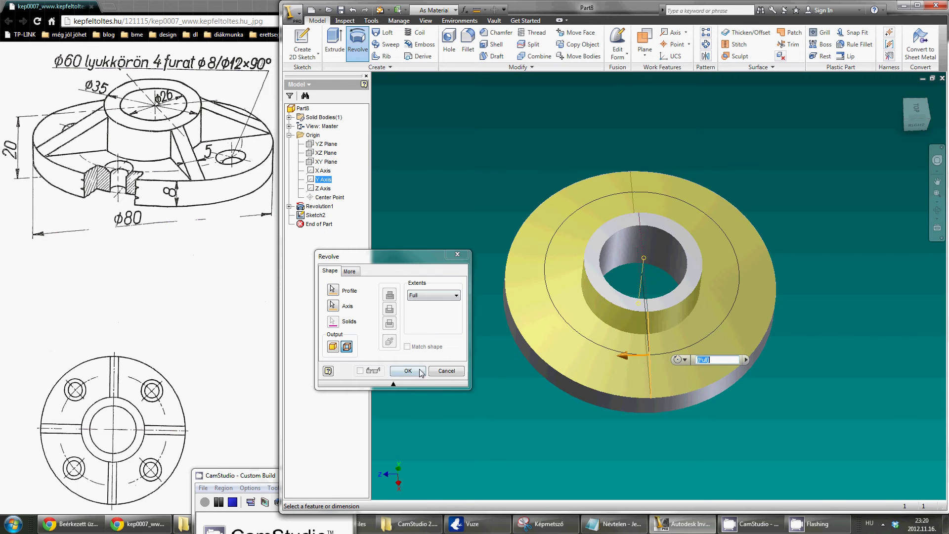
{"action": "left_click", "coordinate": [420, 372]}
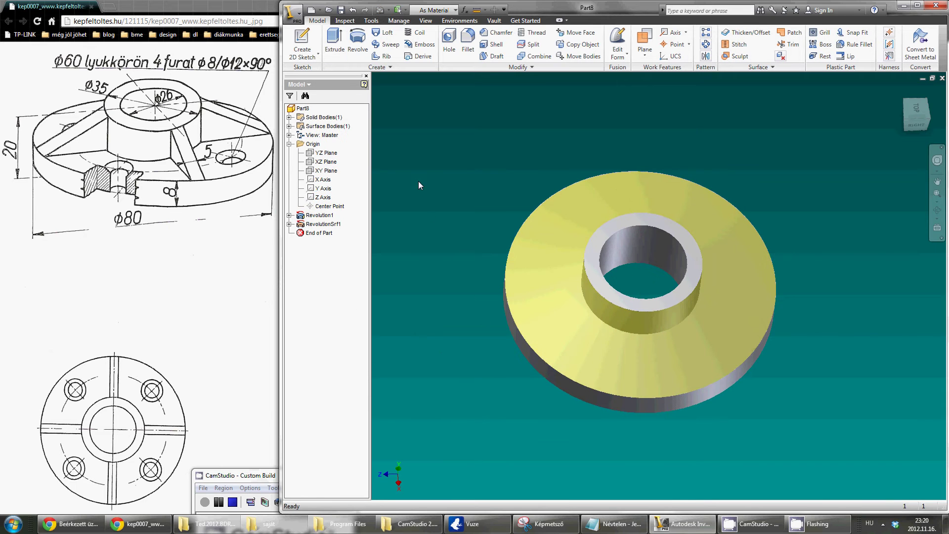
- Sketch on the flange's top face a line from the outer rim to the hub circle
{"action": "left_click", "coordinate": [320, 60]}
{"action": "left_click", "coordinate": [672, 355]}
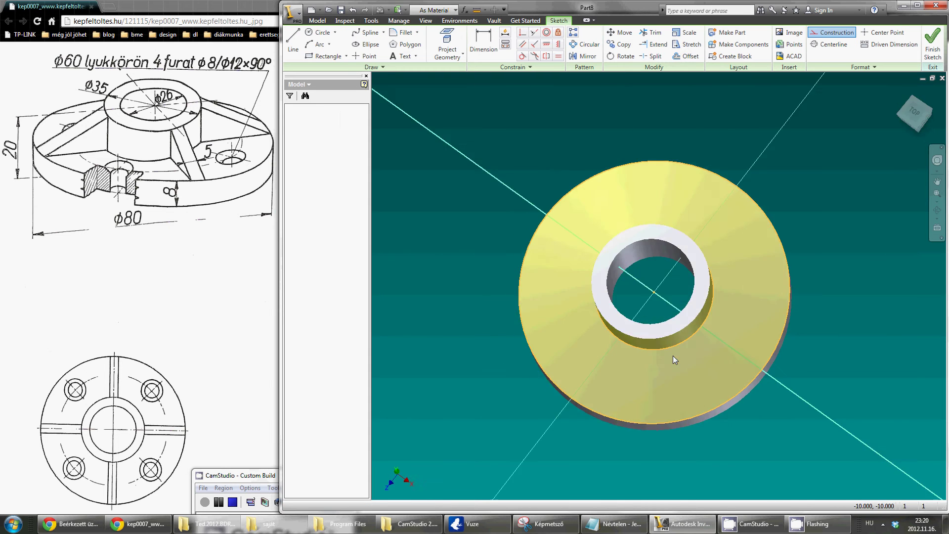
{"action": "middle_click_drag", "start_coordinate": [713, 283], "coordinate": [624, 278]}
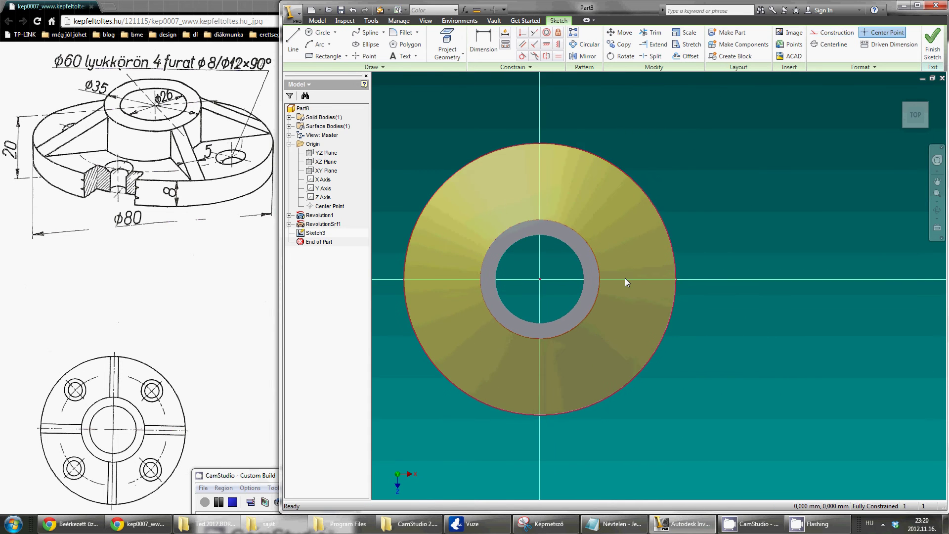
{"action": "left_click", "coordinate": [293, 42]}
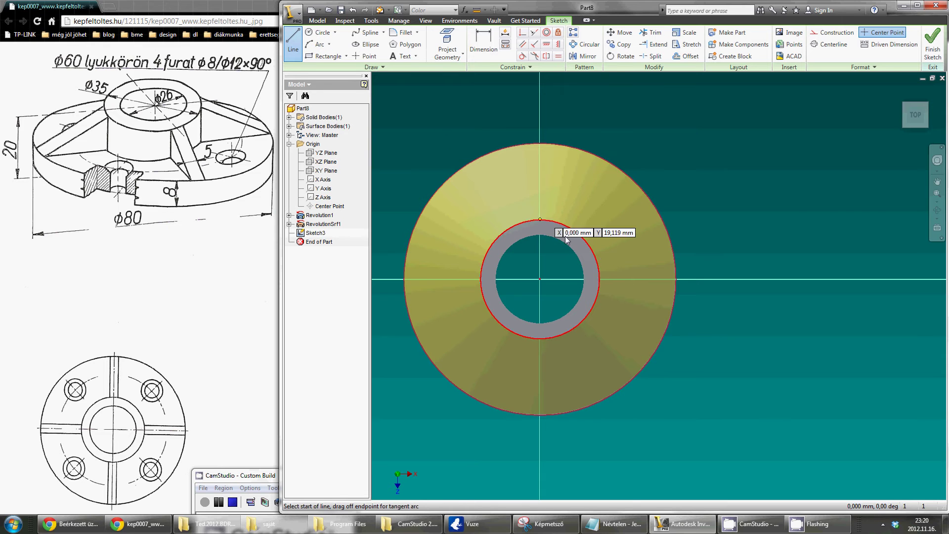
{"action": "scroll", "coordinate": [607, 262], "scroll_direction": "down", "scroll_amount": 3}
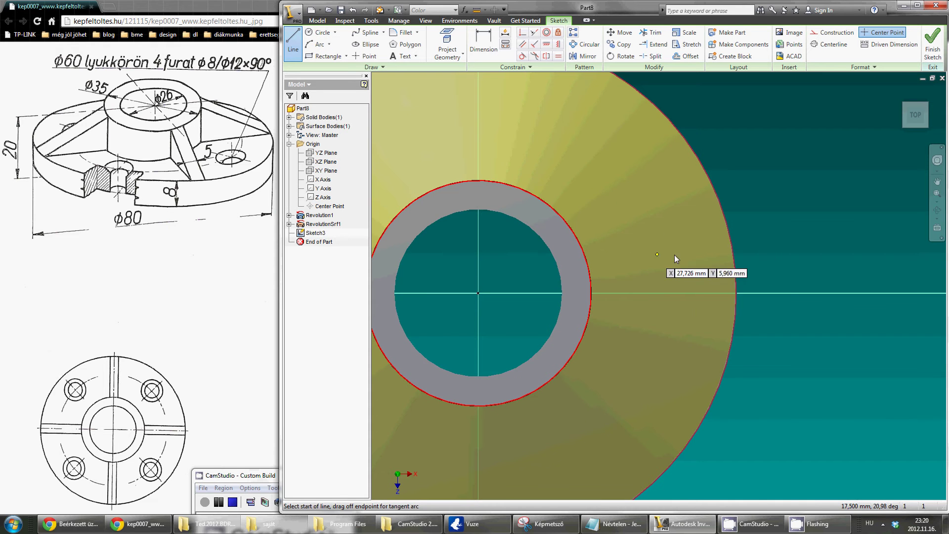
{"action": "left_click", "coordinate": [725, 254]}
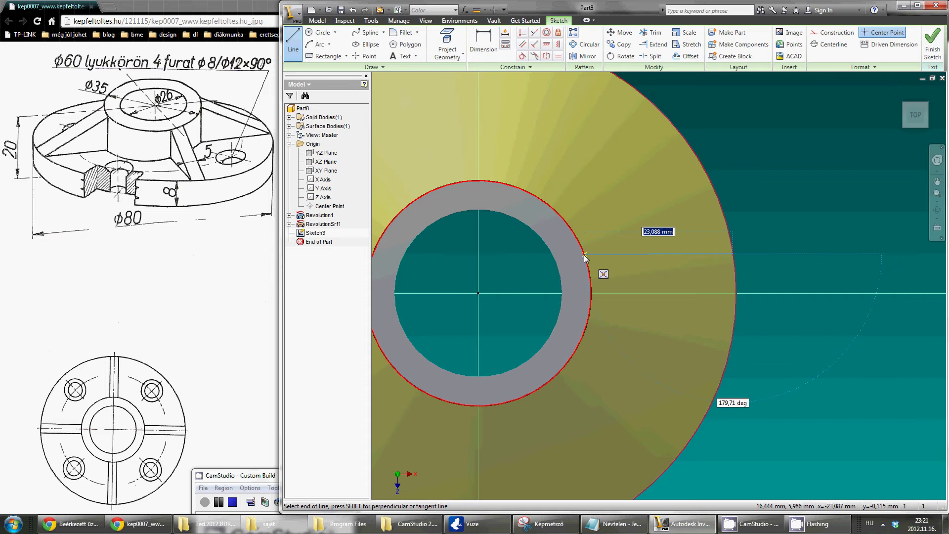
{"action": "double_click", "coordinate": [584, 255]}
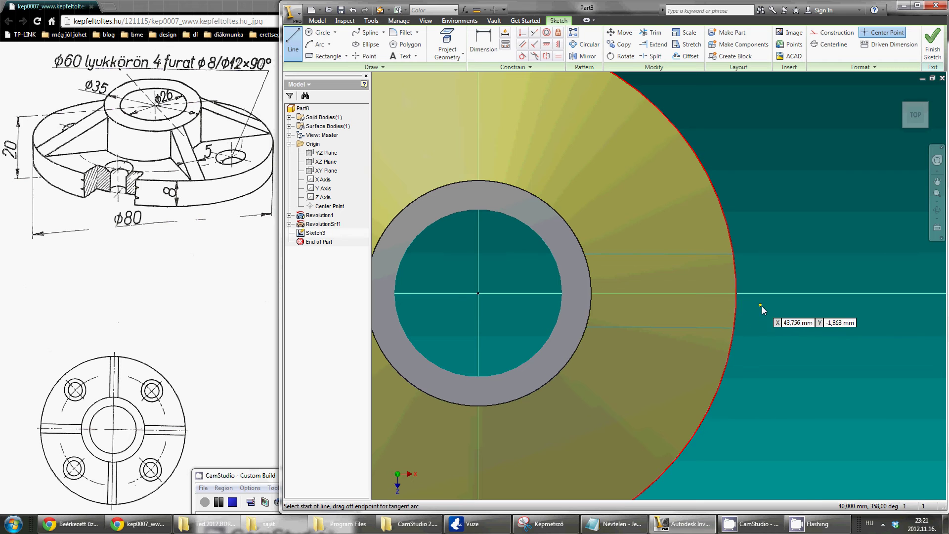
{"action": "key", "text": "Escape"}
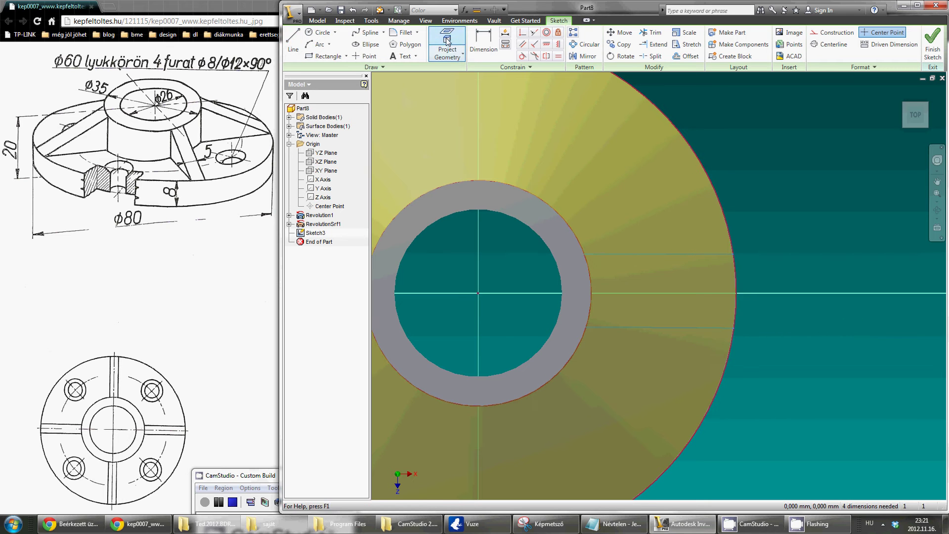
- Project the X Axis into Sketch3 as construction geometry
{"action": "left_click", "coordinate": [447, 46]}
{"action": "left_click", "coordinate": [369, 180]}
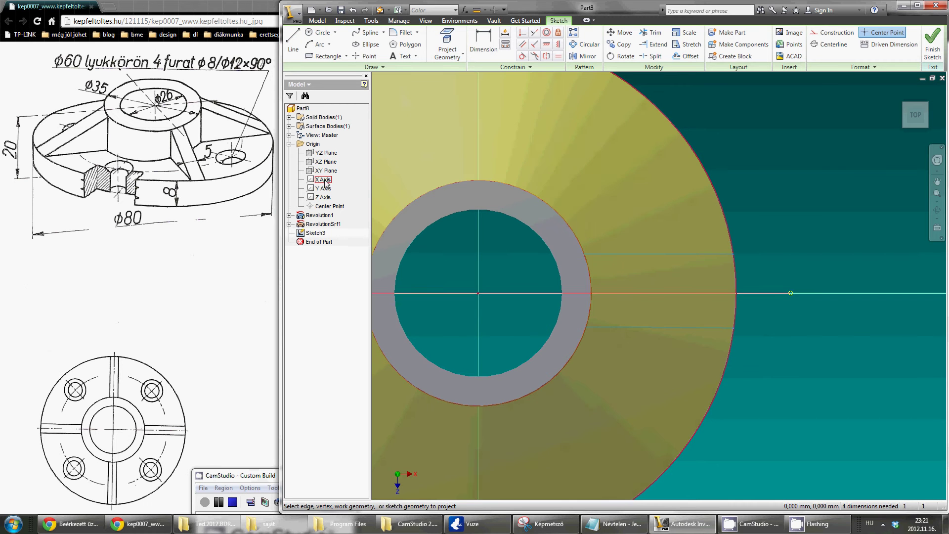
{"action": "left_click", "coordinate": [788, 295]}
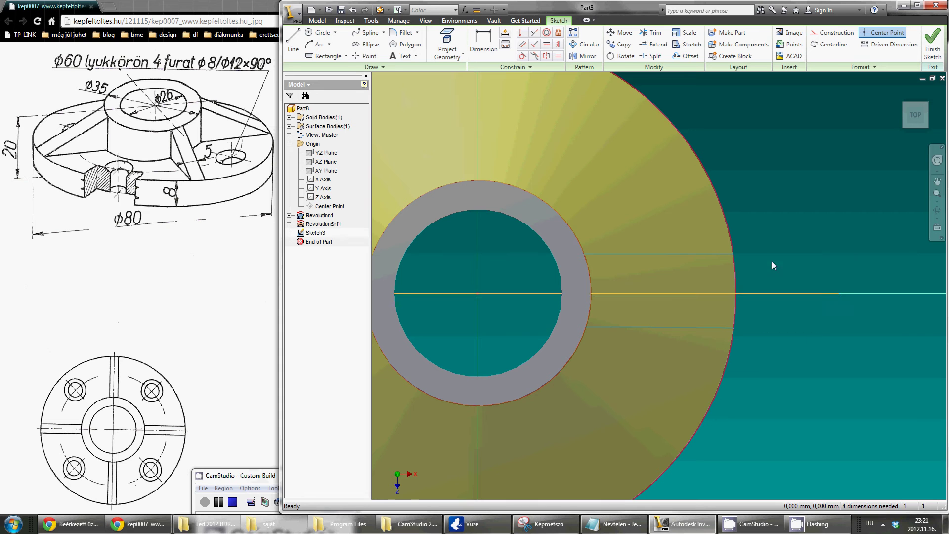
{"action": "left_click", "coordinate": [835, 32]}
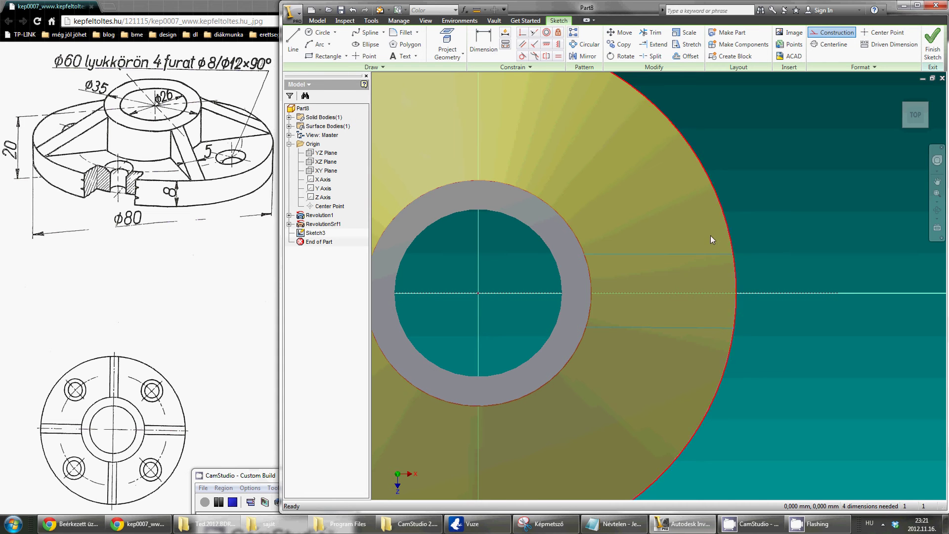
- Constrain both slot lines horizontal and symmetric about the X-axis centerline
{"action": "left_click", "coordinate": [686, 254]}
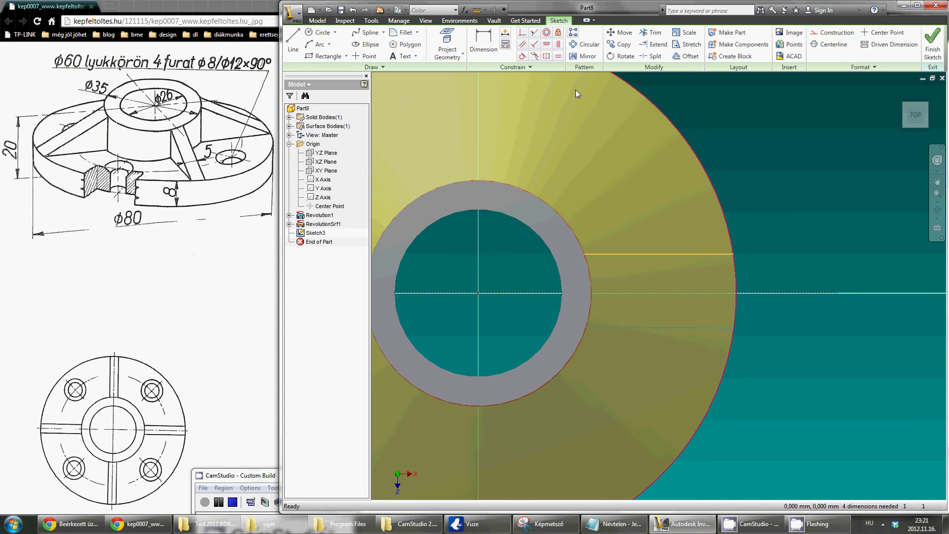
{"action": "left_click", "coordinate": [546, 44]}
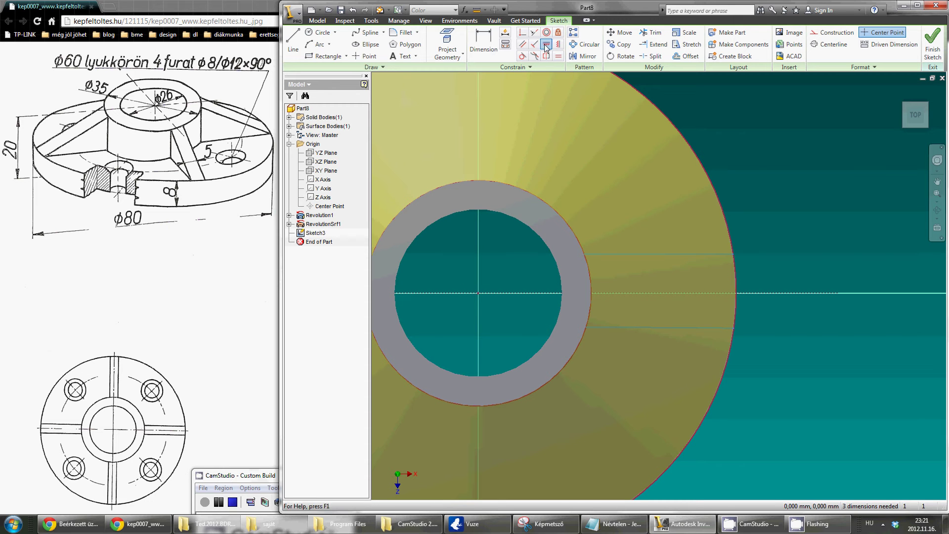
{"action": "left_click", "coordinate": [615, 240]}
{"action": "key", "text": "Escape"}
{"action": "key", "text": "Escape"}
{"action": "left_click", "coordinate": [546, 55]}
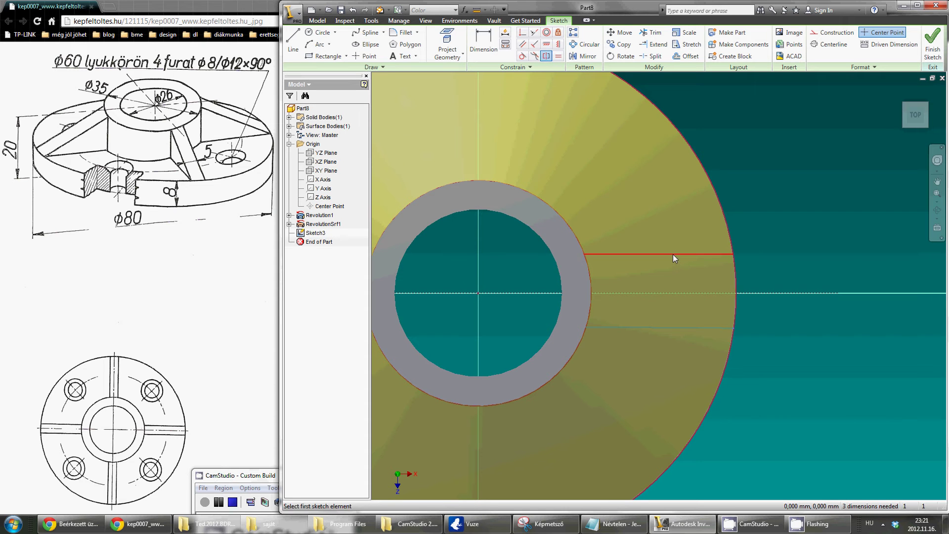
{"action": "left_click", "coordinate": [672, 254]}
{"action": "left_click", "coordinate": [674, 328]}
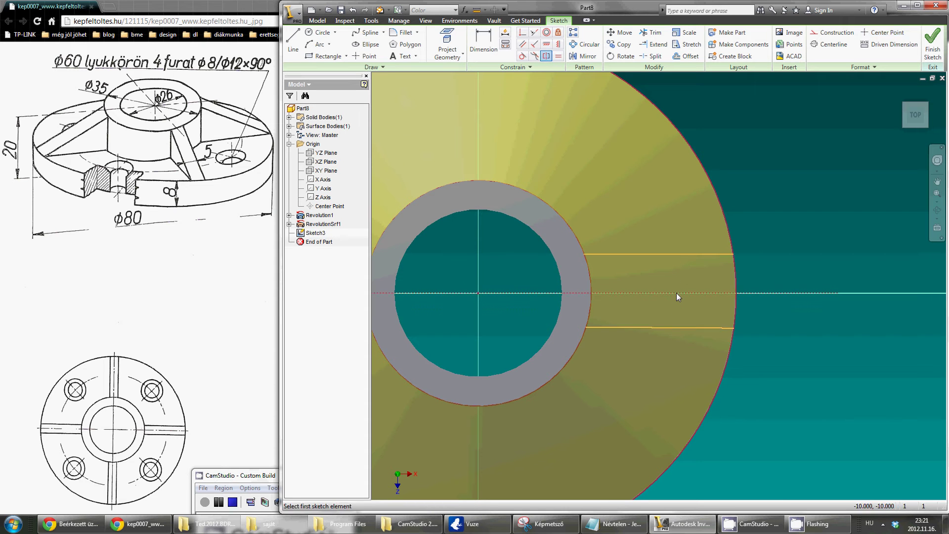
{"action": "left_click", "coordinate": [676, 293]}
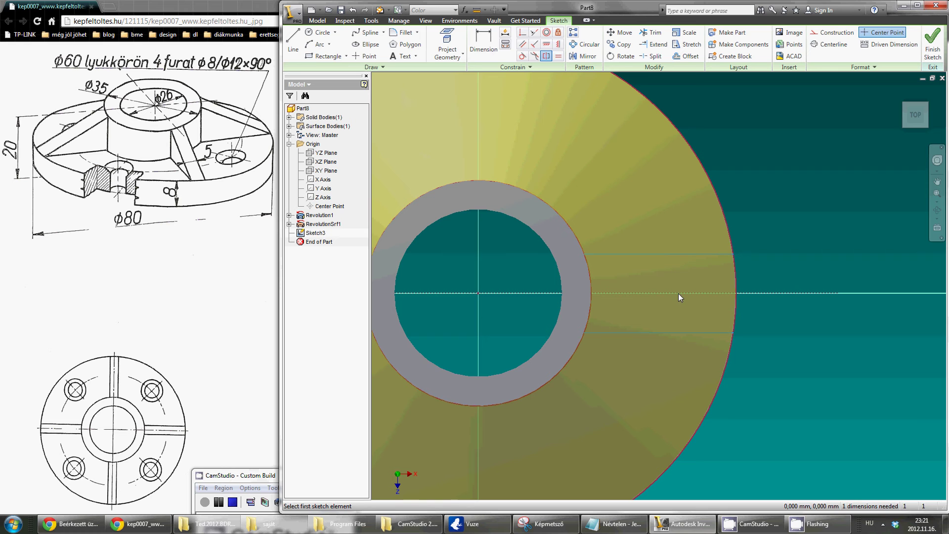
- Dimension the gap between the slot lines as 5 mm
{"action": "left_click", "coordinate": [483, 44]}
{"action": "left_click", "coordinate": [727, 254]}
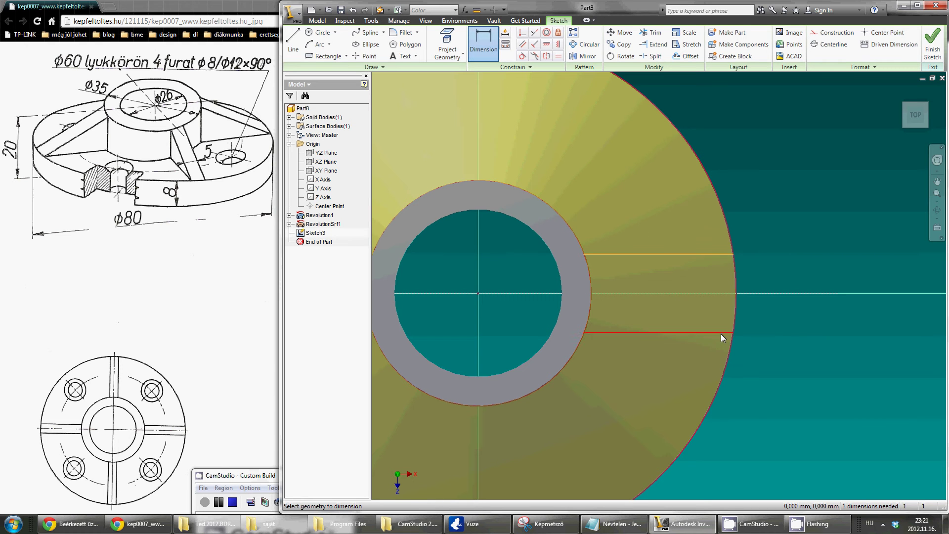
{"action": "left_click", "coordinate": [778, 282]}
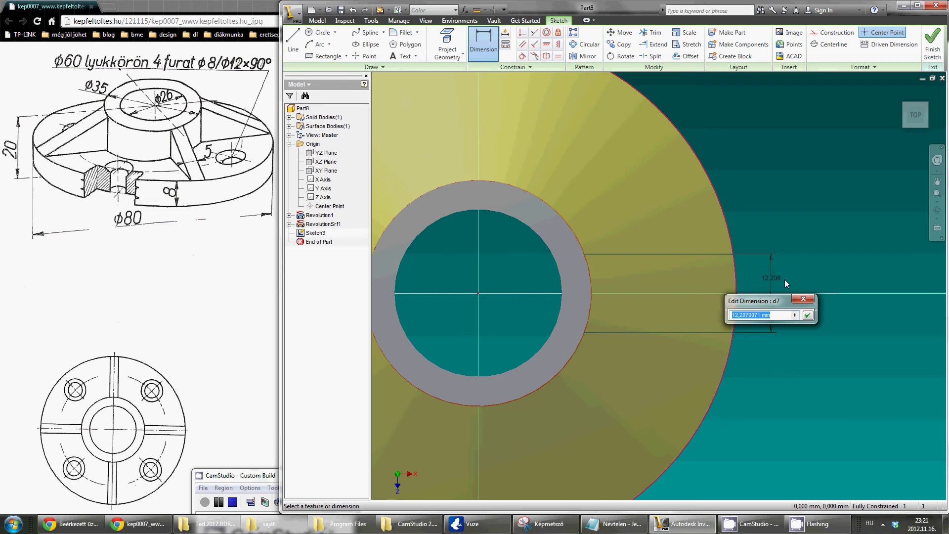
{"action": "type", "text": "5"}
{"action": "key", "text": "Return"}
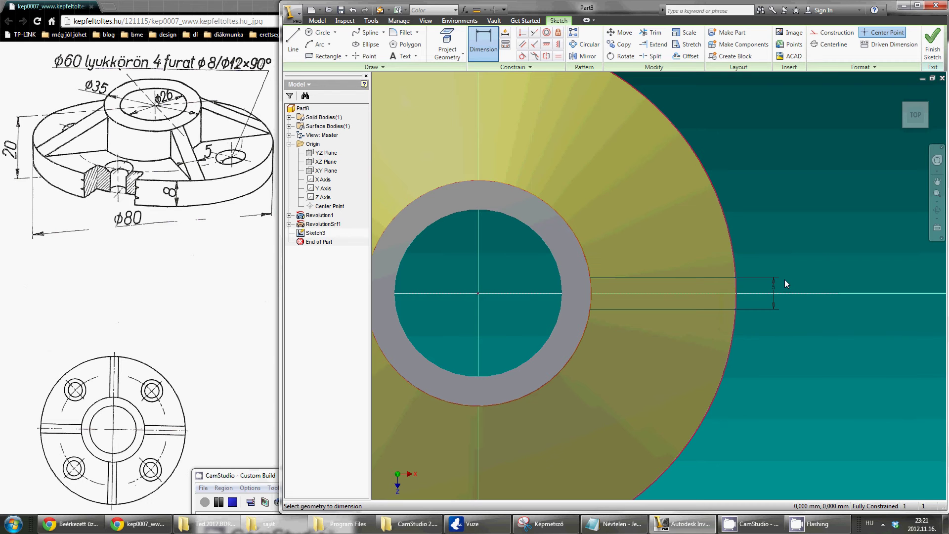
{"action": "key", "text": "Escape"}
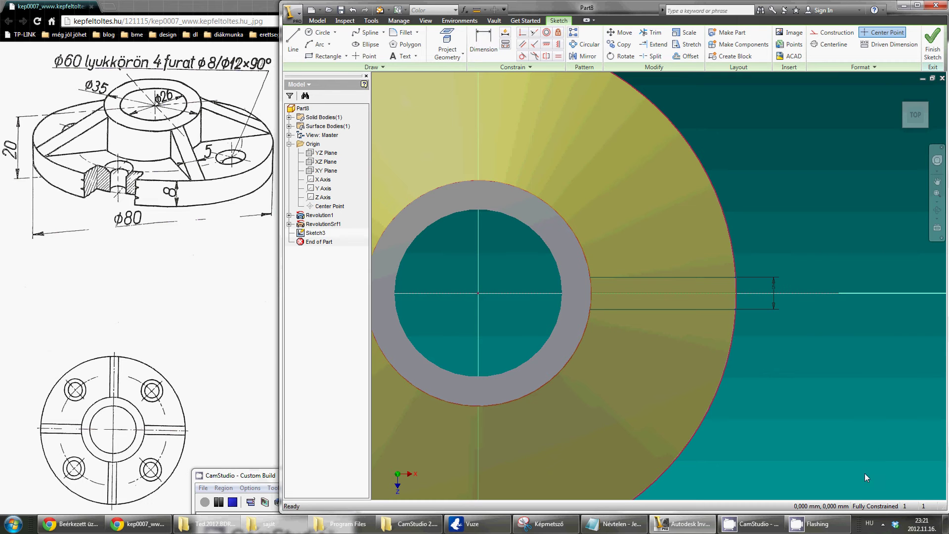
- Extrude the 5 mm strip up to the sloped revolved surface to form the rib
{"action": "left_click", "coordinate": [933, 48]}
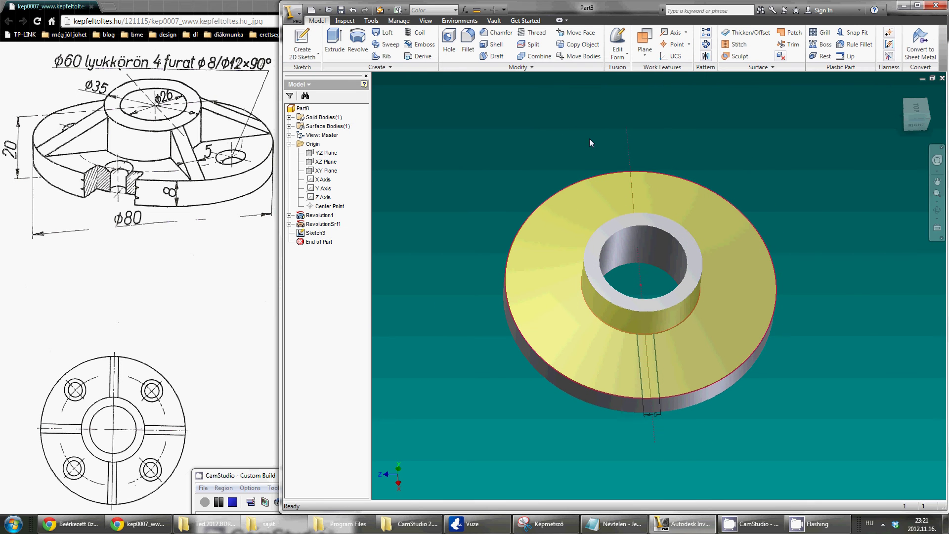
{"action": "left_click", "coordinate": [341, 50]}
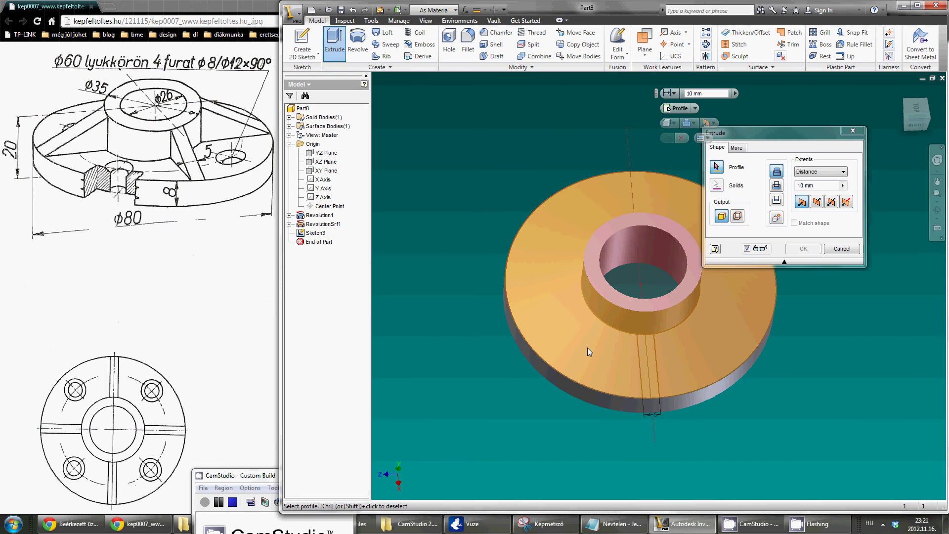
{"action": "scroll", "coordinate": [648, 369], "scroll_direction": "up", "scroll_amount": 4}
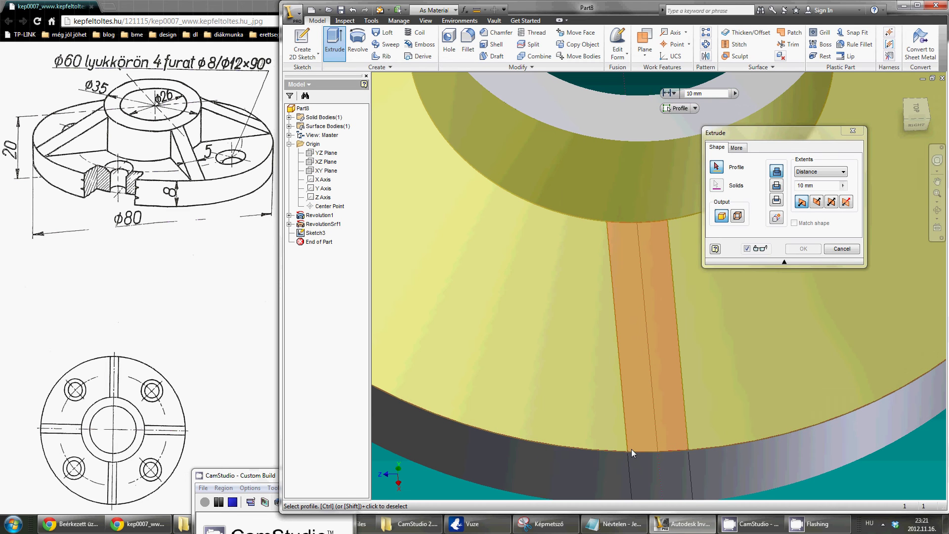
{"action": "left_click", "coordinate": [631, 448]}
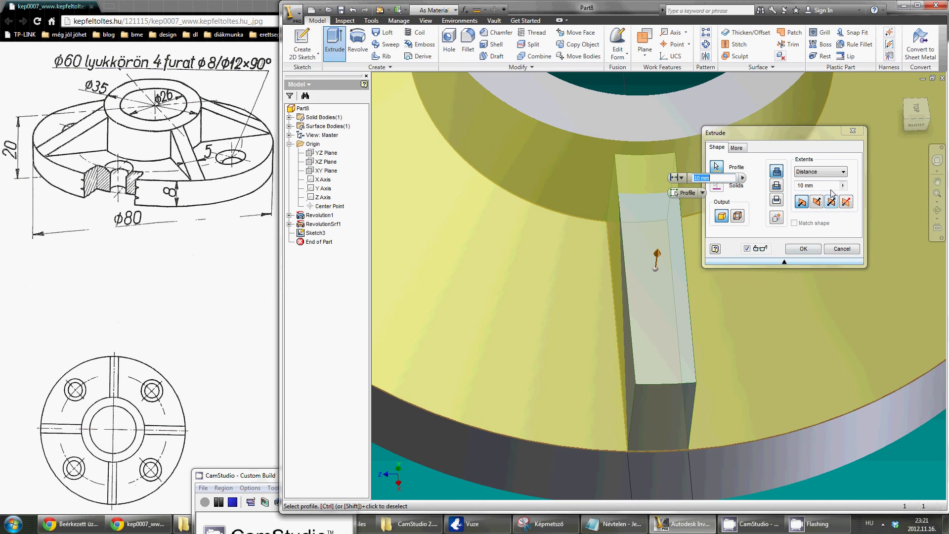
{"action": "left_click", "coordinate": [834, 171]}
{"action": "left_click", "coordinate": [818, 195]}
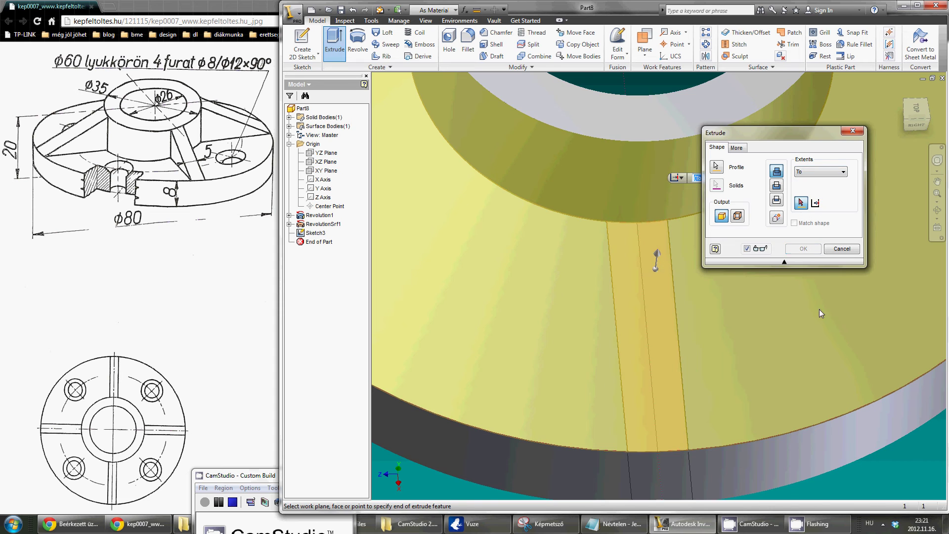
{"action": "left_click", "coordinate": [834, 379]}
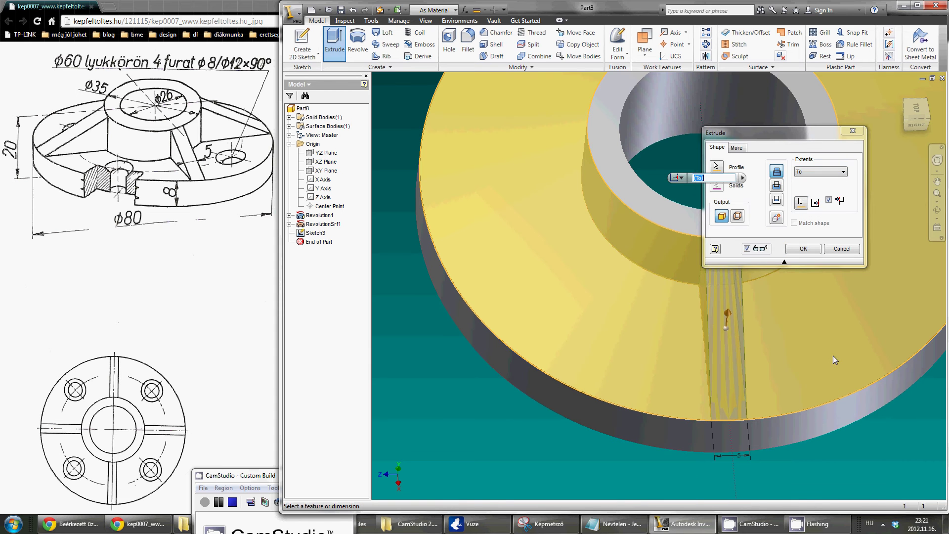
{"action": "left_click", "coordinate": [805, 249]}
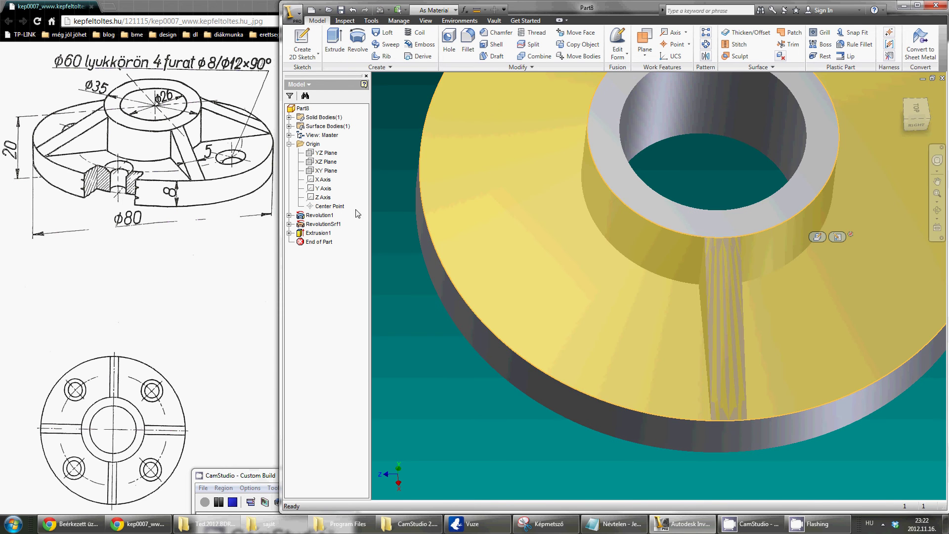
- Hide RevolutionSrf1 and orbit to inspect the new rib
{"action": "right_click", "coordinate": [334, 224]}
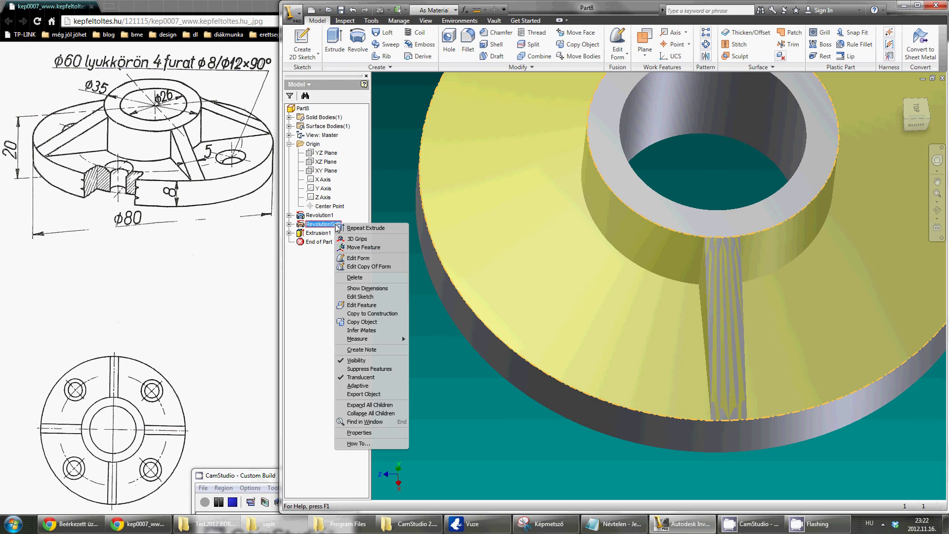
{"action": "left_click", "coordinate": [356, 360]}
{"action": "scroll", "coordinate": [751, 285], "scroll_direction": "up", "scroll_amount": 3}
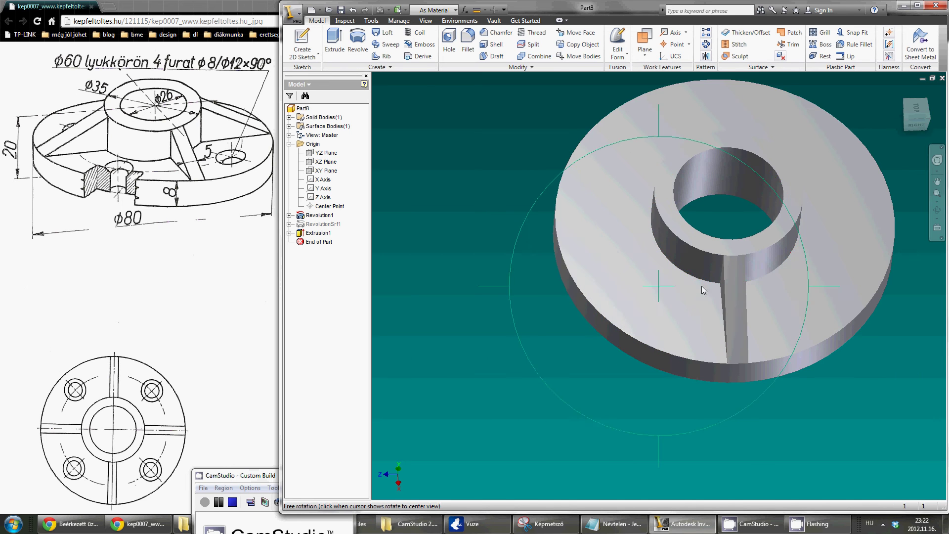
{"action": "mouse_move", "coordinate": [701, 286]}
{"action": "middle_mouse_down", "text": "shift"}
{"action": "mouse_move", "coordinate": [780, 250]}
{"action": "mouse_move", "coordinate": [775, 315]}
{"action": "mouse_move", "coordinate": [761, 324]}
{"action": "middle_mouse_up", "text": "shift"}
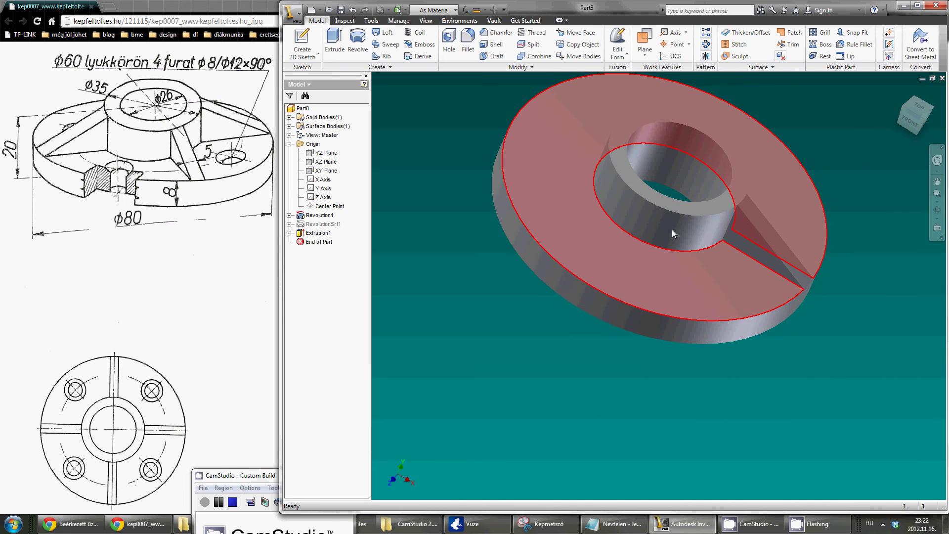
- Start Sketch4 on the flange's top face
{"action": "left_click", "coordinate": [303, 41]}
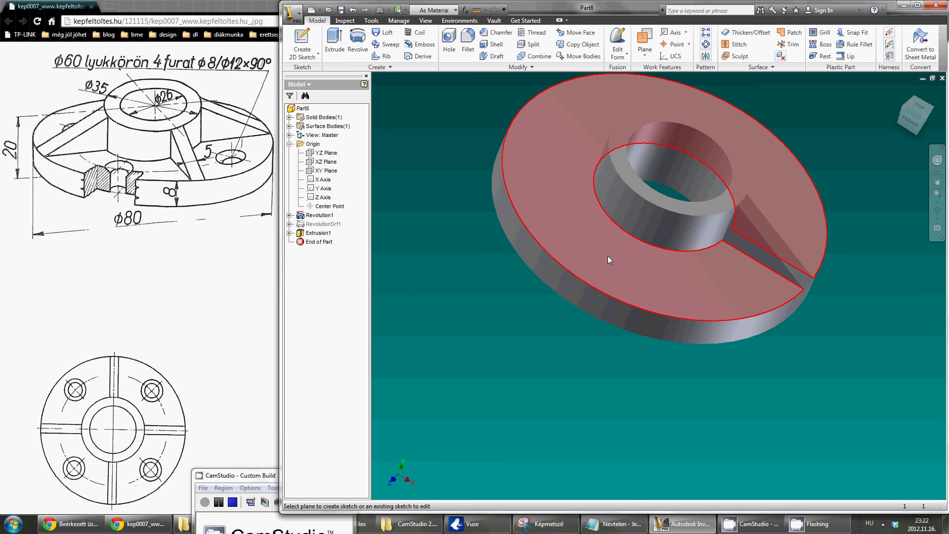
{"action": "left_click", "coordinate": [607, 256]}
{"action": "middle_click_drag", "start_coordinate": [807, 286], "coordinate": [759, 257]}
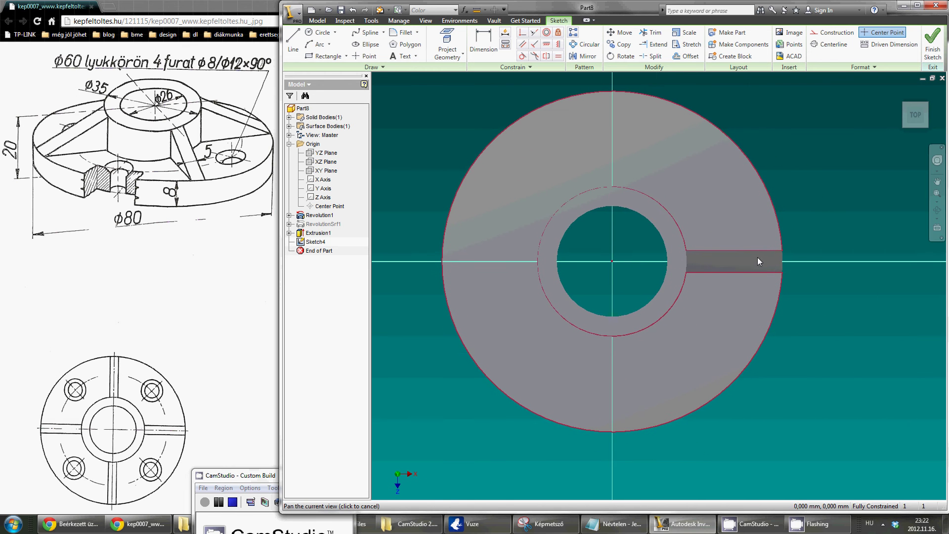
- Draw a Ø60 circle centred on the part axis
{"action": "left_click", "coordinate": [322, 32]}
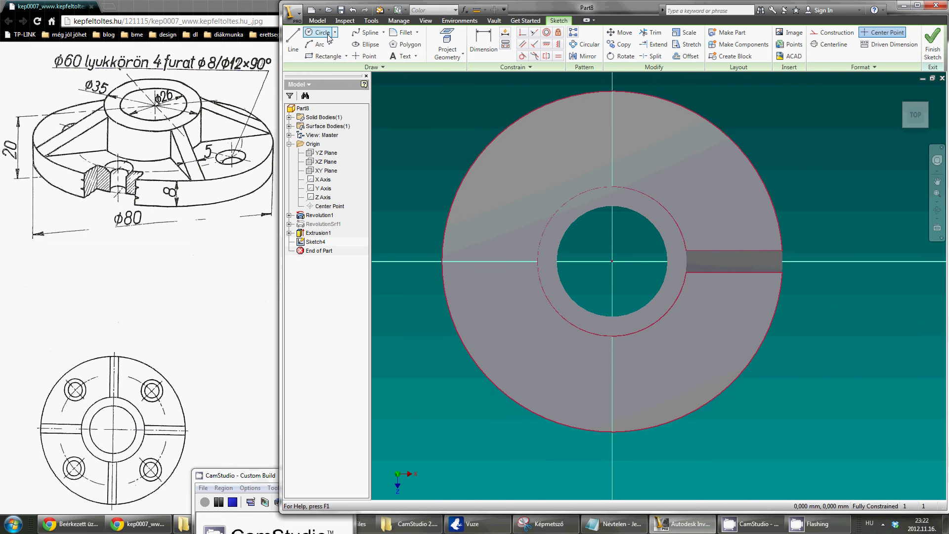
{"action": "left_click", "coordinate": [612, 261]}
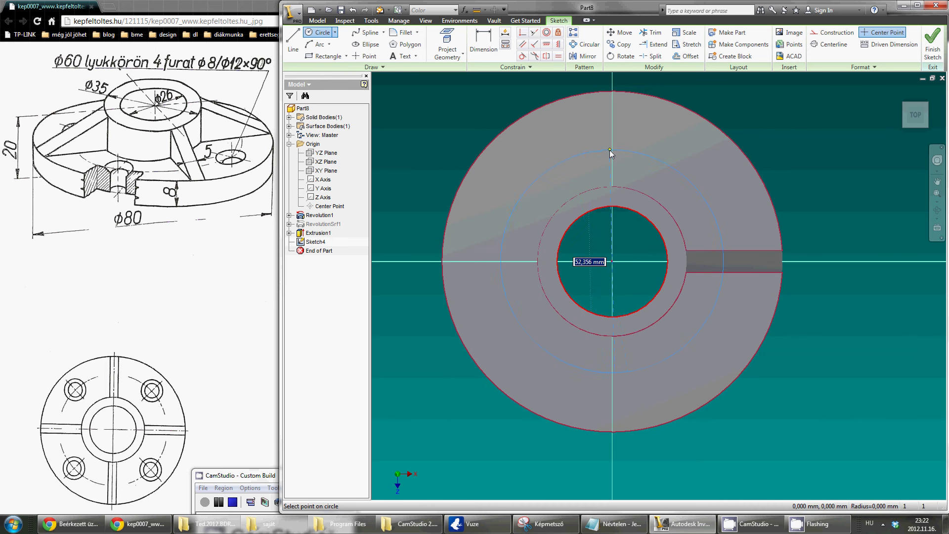
{"action": "left_click", "coordinate": [599, 146]}
{"action": "key", "text": "d"}
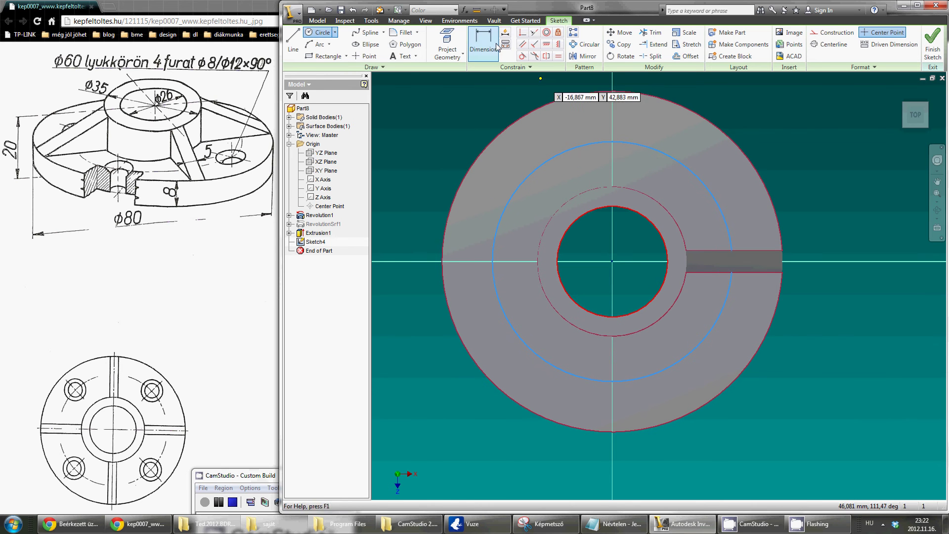
{"action": "left_click", "coordinate": [575, 147]}
{"action": "left_click", "coordinate": [575, 127]}
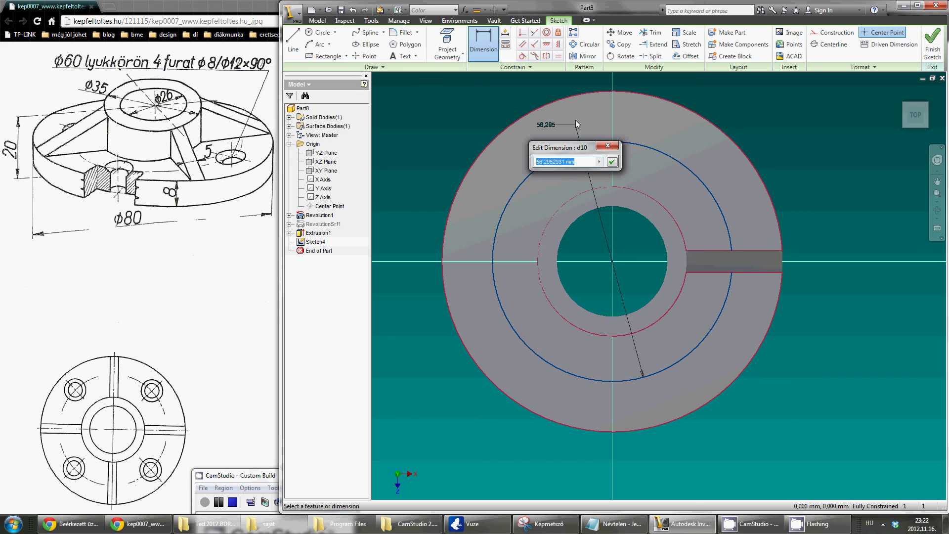
{"action": "type", "text": "60"}
{"action": "key", "text": "Return"}
{"action": "left_click", "coordinate": [293, 44]}
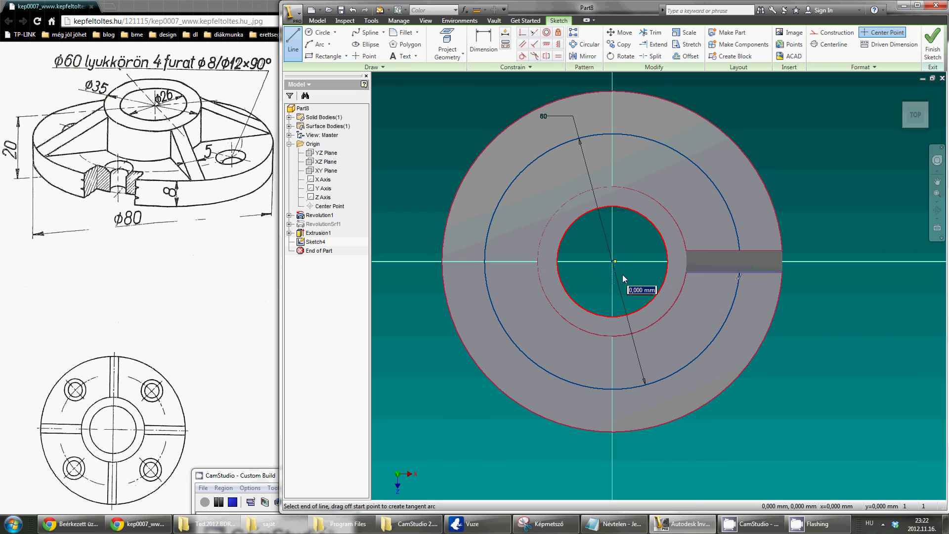
- Draw a diagonal line from the centre to the Ø60 circle and project the horizontal axis
{"action": "left_click", "coordinate": [612, 263]}
{"action": "left_click", "coordinate": [692, 353]}
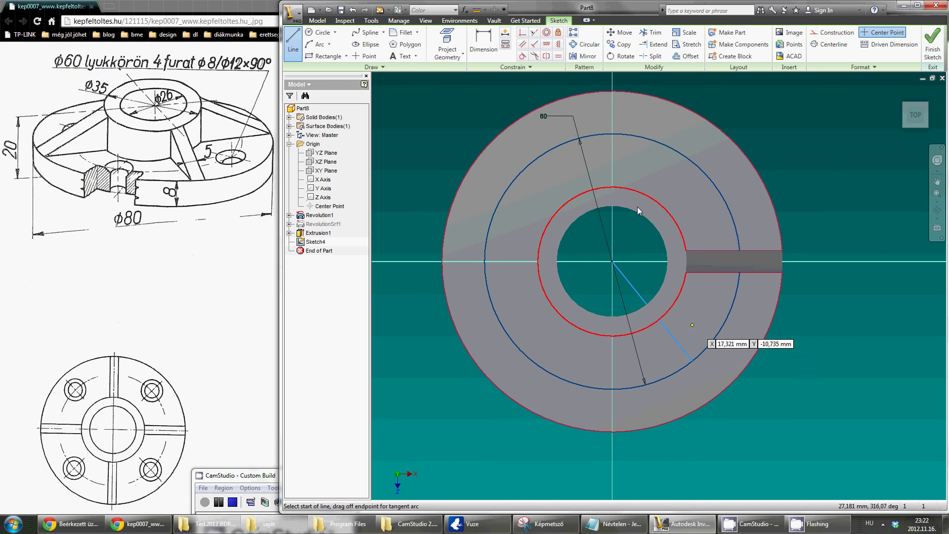
{"action": "key", "text": "d"}
{"action": "key", "text": "p"}
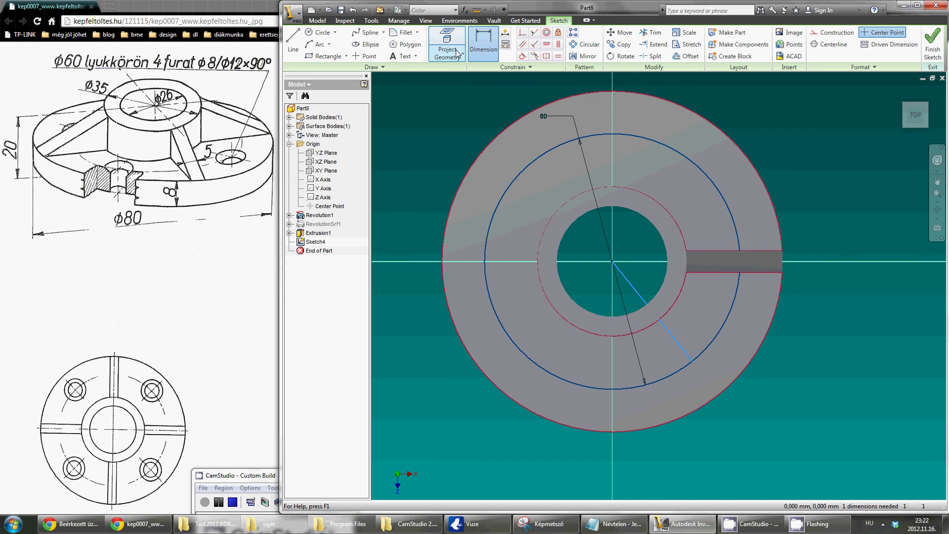
{"action": "left_click", "coordinate": [406, 261]}
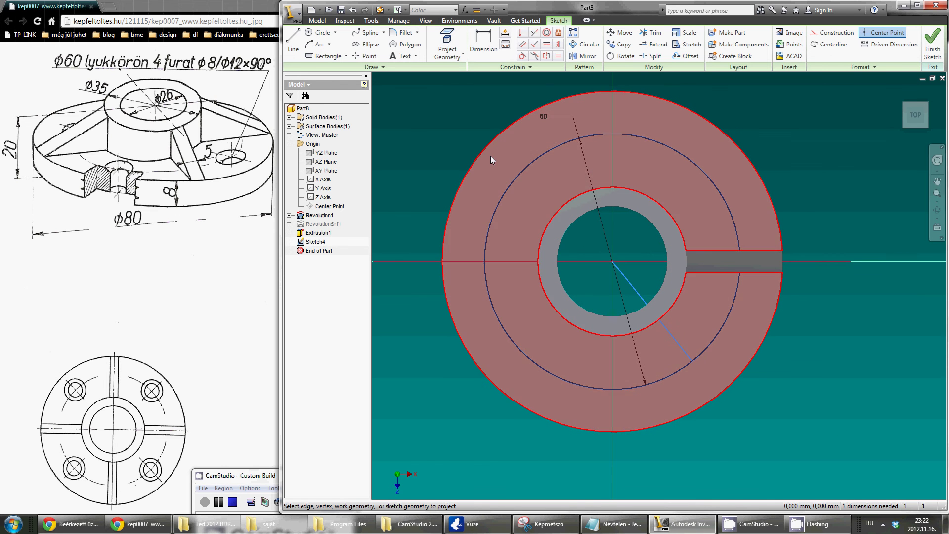
{"action": "right_click", "coordinate": [472, 123]}
{"action": "key", "text": "Escape"}
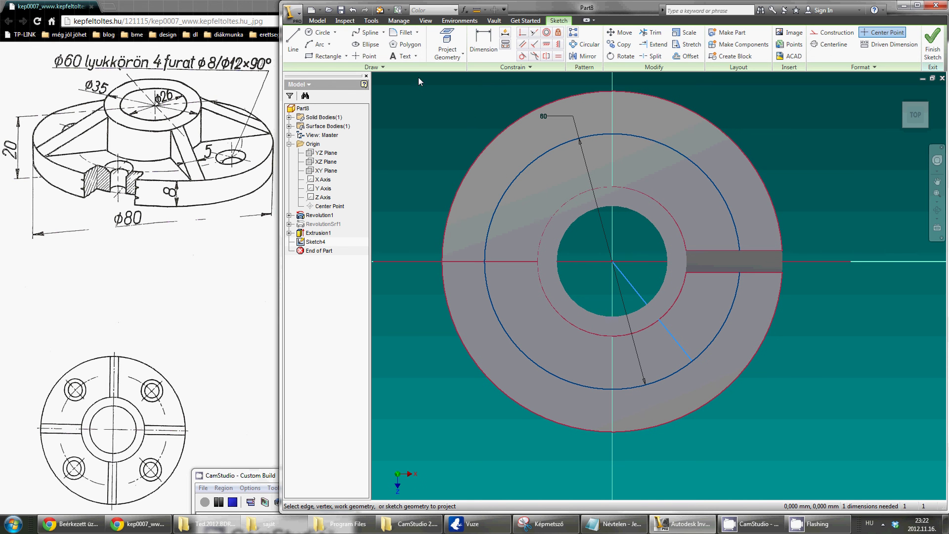
{"action": "key", "text": "Escape"}
- Make all sketch geometry construction and set the diagonal at 45° to the centerline
{"action": "left_click_drag", "start_coordinate": [869, 466], "coordinate": [406, 82]}
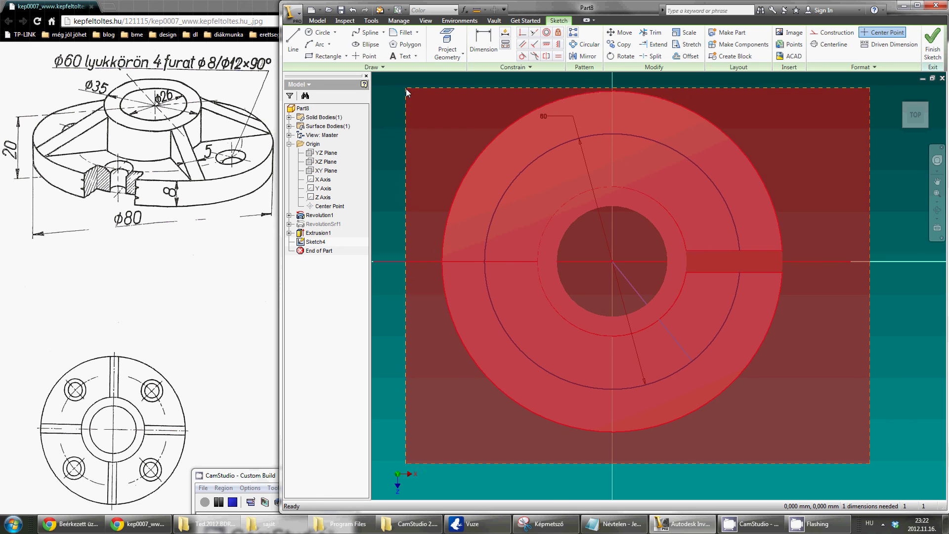
{"action": "left_click", "coordinate": [832, 32]}
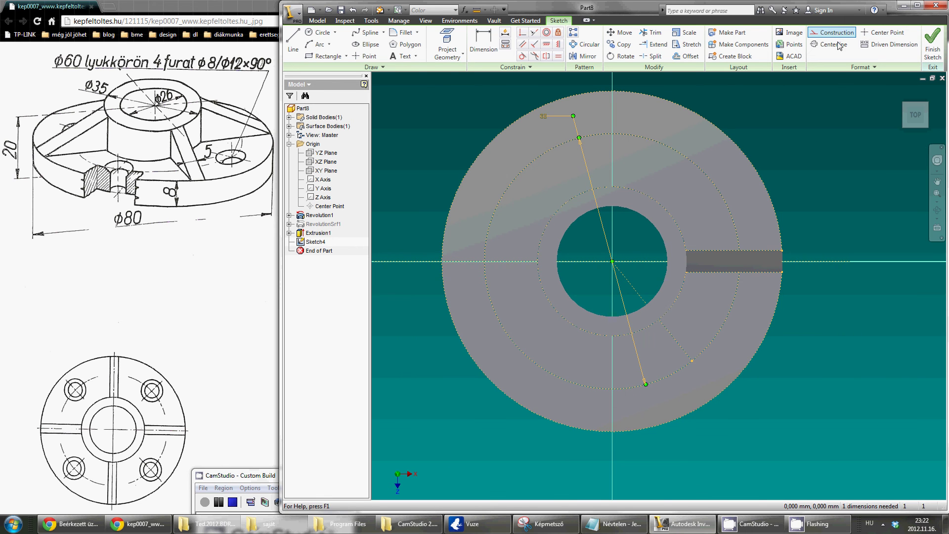
{"action": "left_click", "coordinate": [483, 42]}
{"action": "left_click", "coordinate": [633, 284]}
{"action": "left_click", "coordinate": [640, 260]}
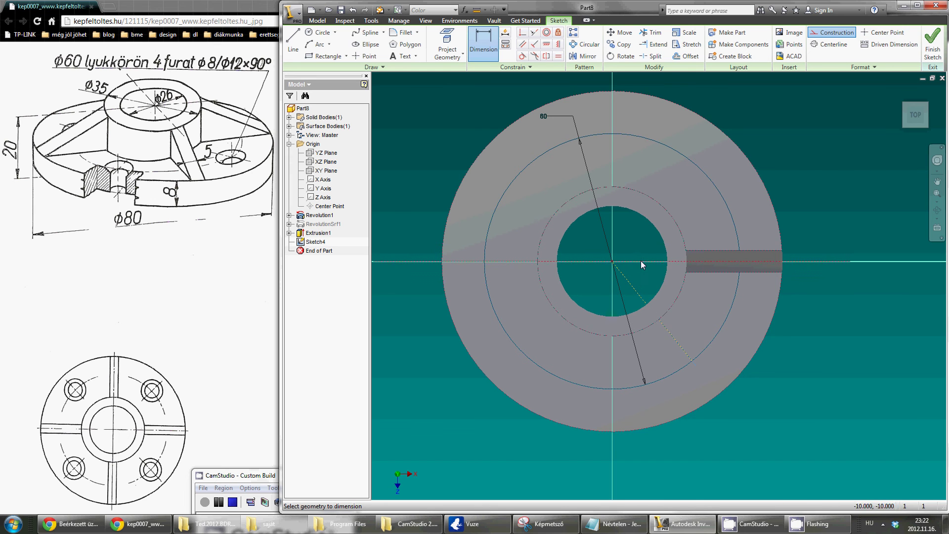
{"action": "left_click", "coordinate": [814, 330]}
{"action": "type", "text": "45"}
{"action": "key", "text": "Return"}
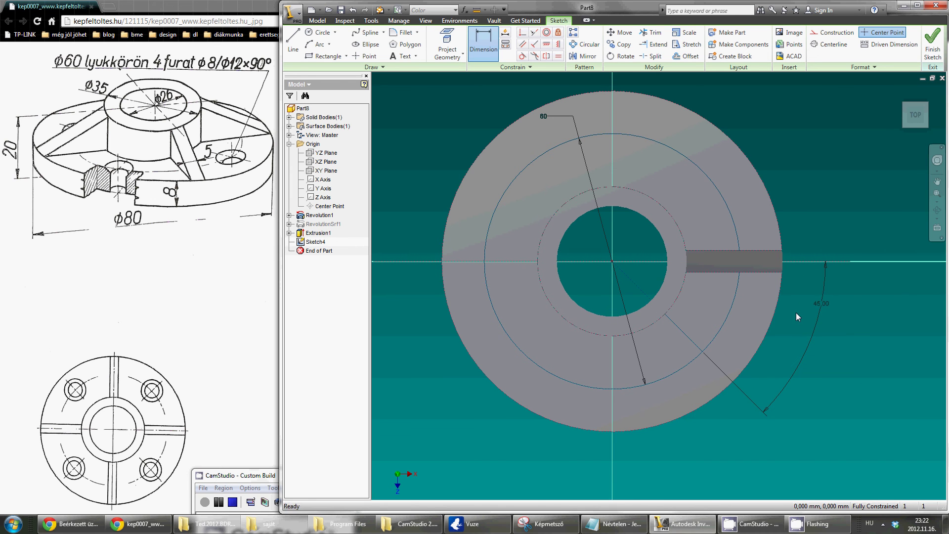
- Place a hole centre point where the 45° diagonal meets the Ø60 bolt circle, then finish Sketch4
{"action": "left_click", "coordinate": [366, 56]}
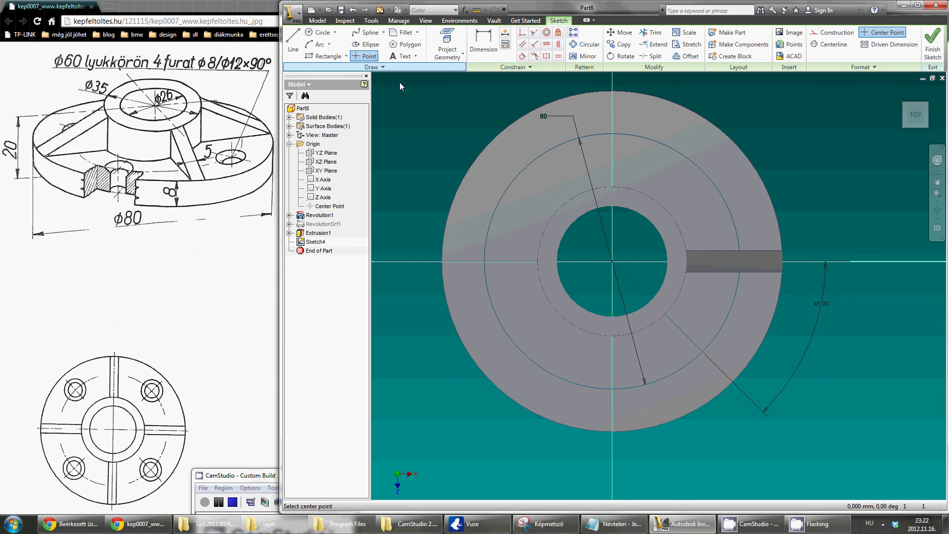
{"action": "left_click", "coordinate": [702, 351]}
{"action": "key", "text": "Escape"}
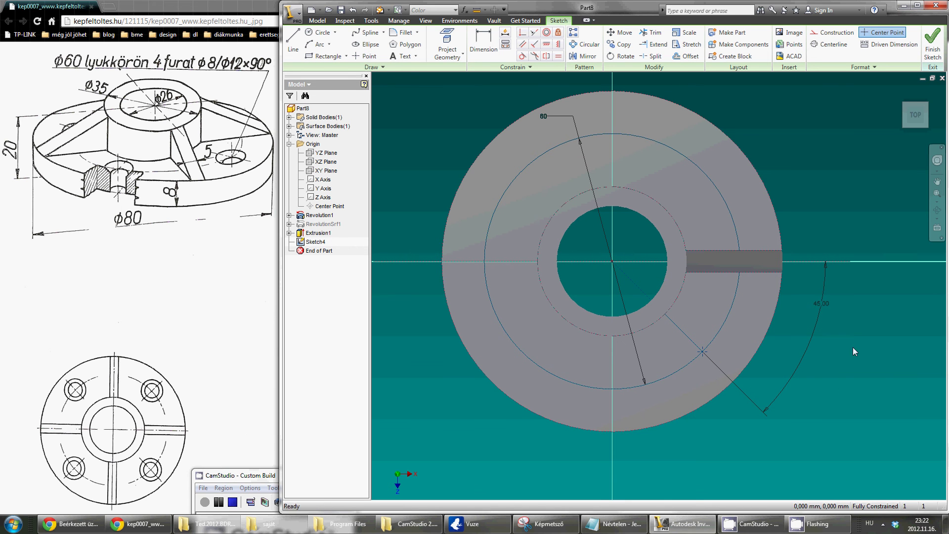
{"action": "left_click", "coordinate": [932, 44]}
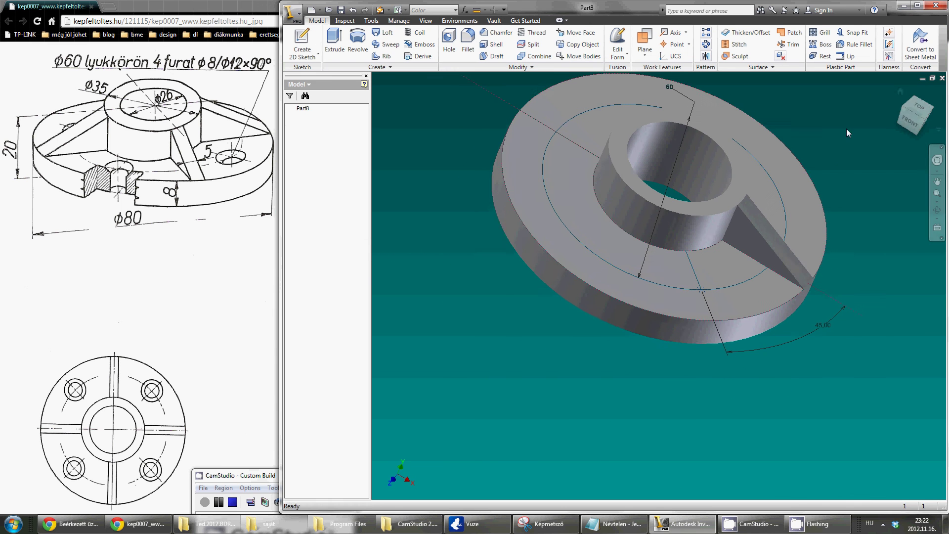
- Create Hole1 at the point: through-all countersunk, Ø8 hole with a Ø12 90° countersink
{"action": "key", "text": "h"}
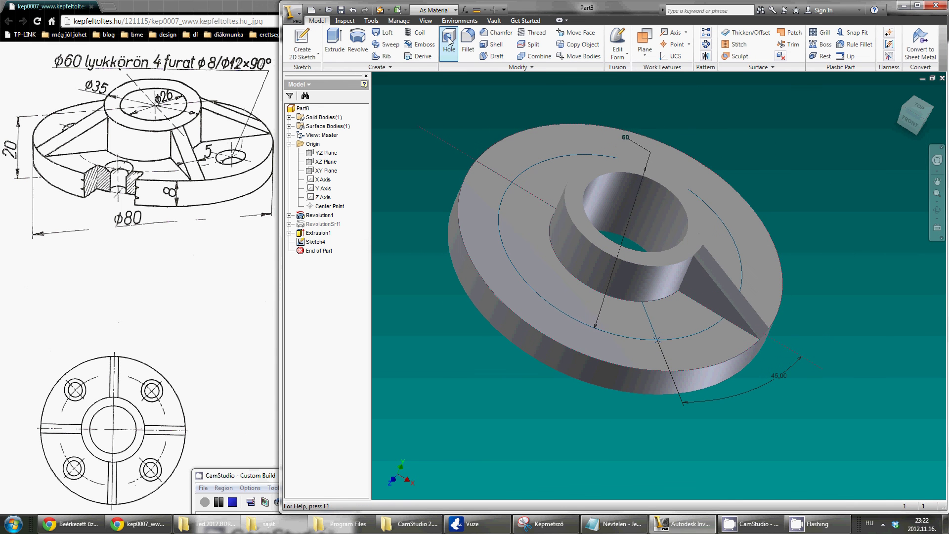
{"action": "middle_click_drag", "start_coordinate": [570, 301], "coordinate": [511, 311]}
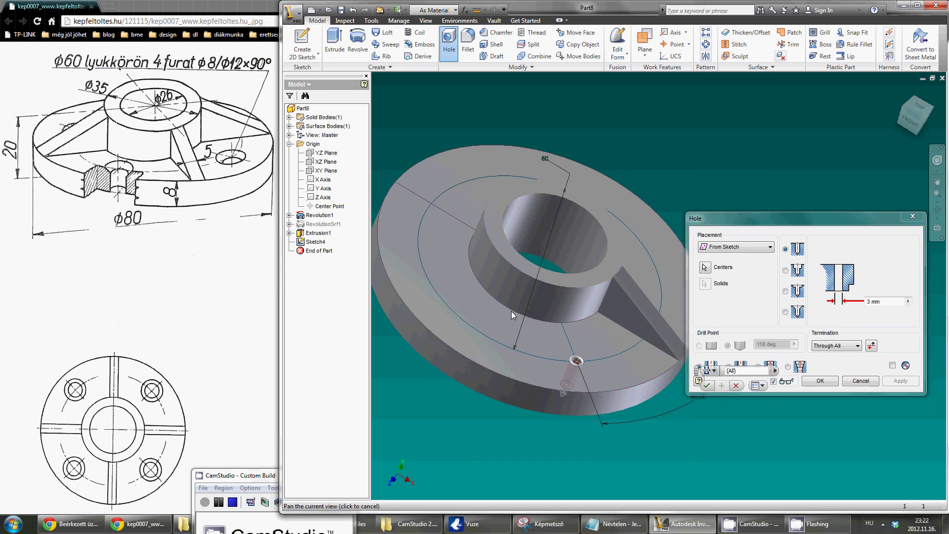
{"action": "scroll", "coordinate": [604, 371], "scroll_direction": "up", "scroll_amount": 4}
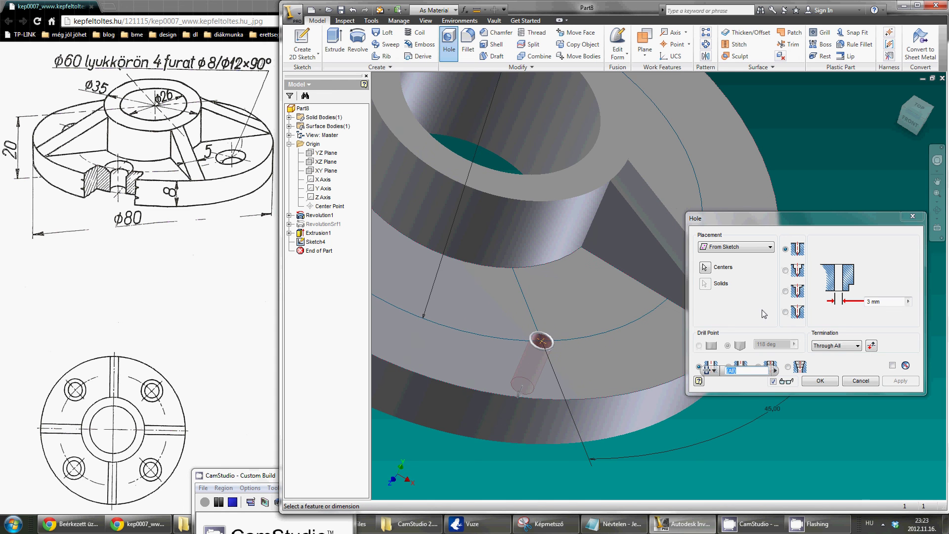
{"action": "left_click", "coordinate": [785, 312]}
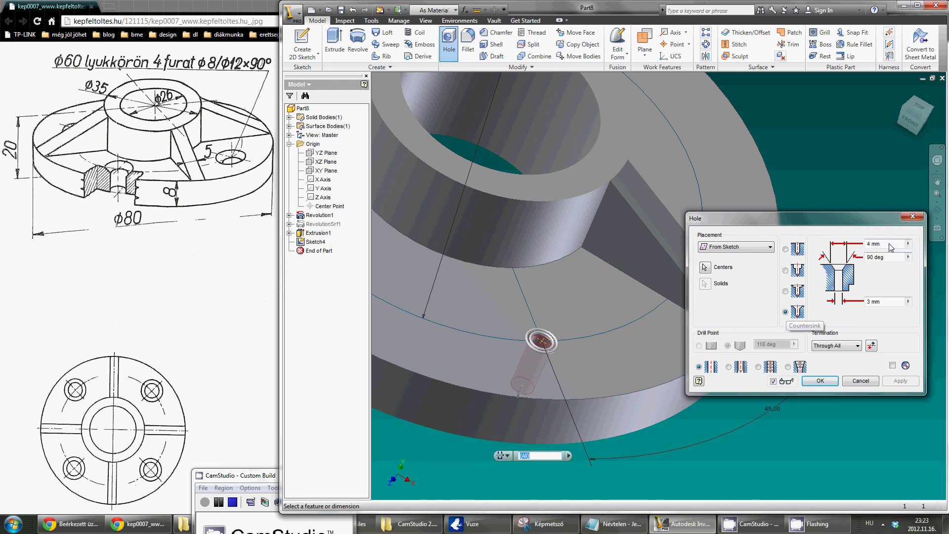
{"action": "left_click", "coordinate": [849, 253]}
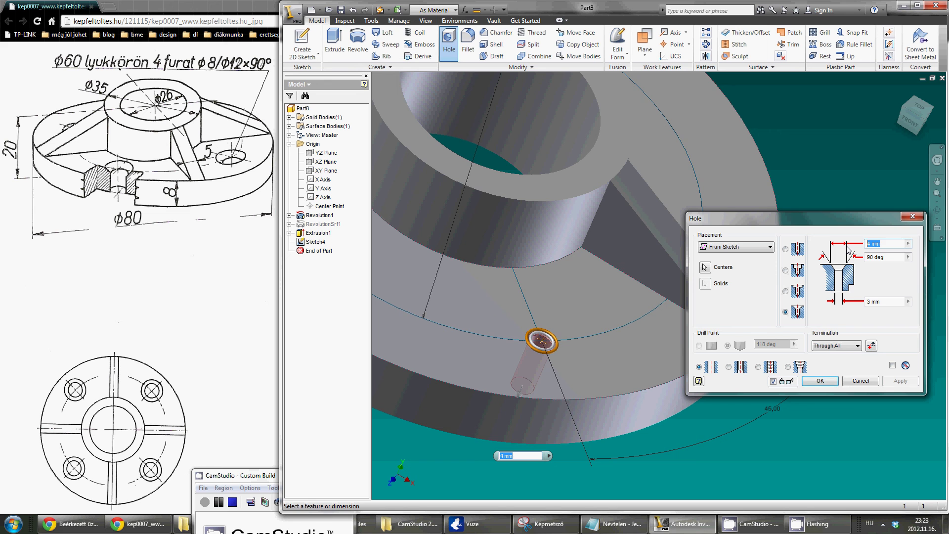
{"action": "type", "text": "12"}
{"action": "left_click", "coordinate": [883, 302]}
{"action": "type", "text": "8"}
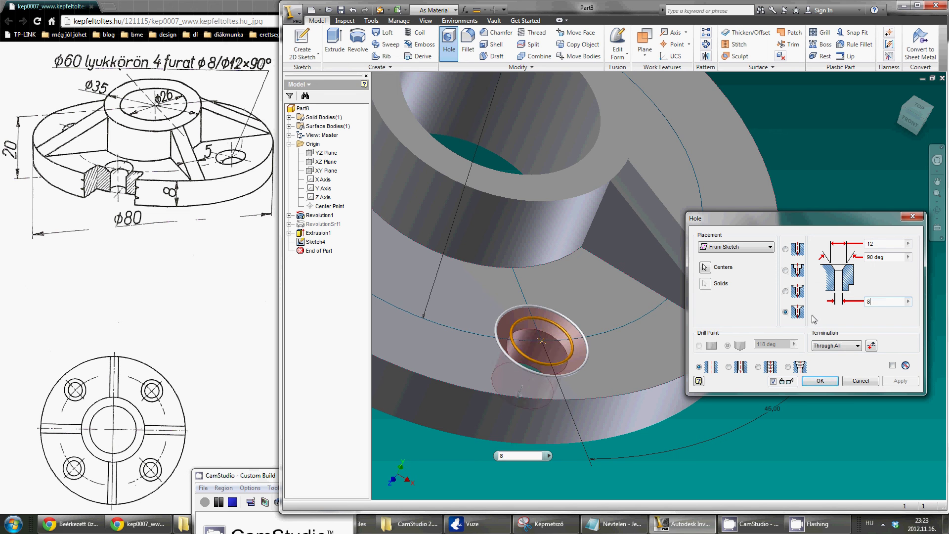
{"action": "left_click", "coordinate": [824, 382]}
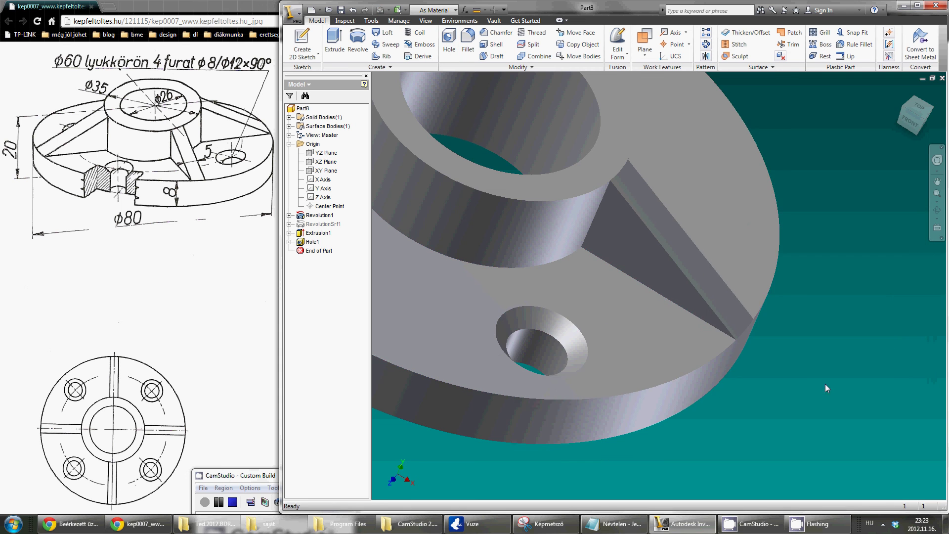
- Return the flange to the Home isometric view (F6) and open Circular Pattern
{"action": "scroll", "coordinate": [731, 399], "scroll_direction": "up", "scroll_amount": 2}
{"action": "mouse_move", "coordinate": [728, 401]}
{"action": "middle_mouse_down"}
{"action": "mouse_move", "coordinate": [793, 407]}
{"action": "mouse_move", "coordinate": [781, 303]}
{"action": "mouse_move", "coordinate": [706, 250]}
{"action": "mouse_move", "coordinate": [651, 303]}
{"action": "mouse_move", "coordinate": [600, 305]}
{"action": "middle_mouse_up"}
{"action": "key", "text": "F6"}
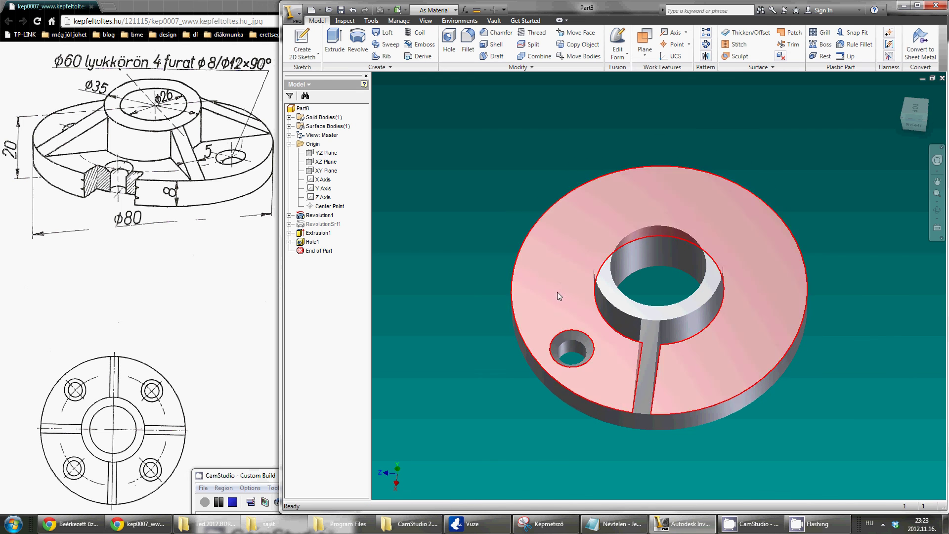
{"action": "left_click", "coordinate": [706, 45]}
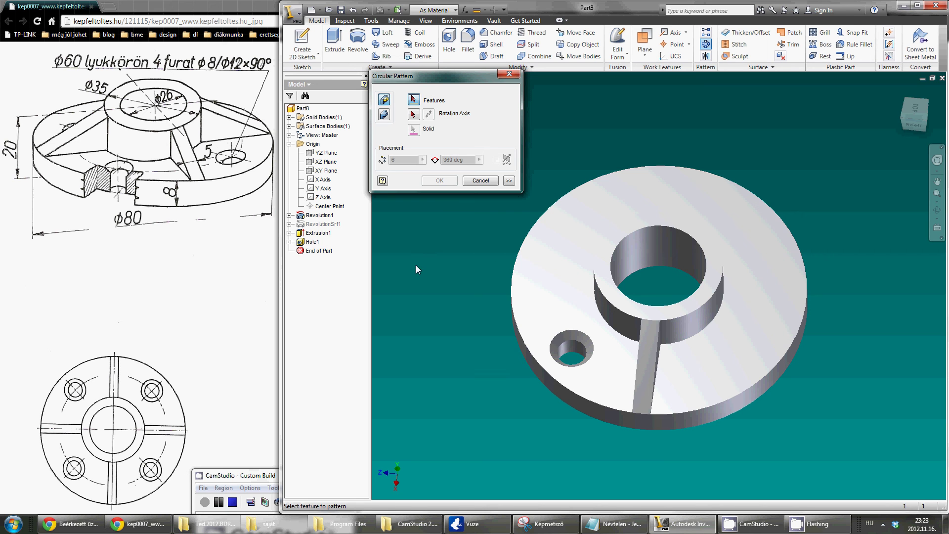
- Pattern Extrusion1 and Hole1 four times over 360° about the Y Axis, then orbit to inspect
{"action": "left_click", "coordinate": [316, 233]}
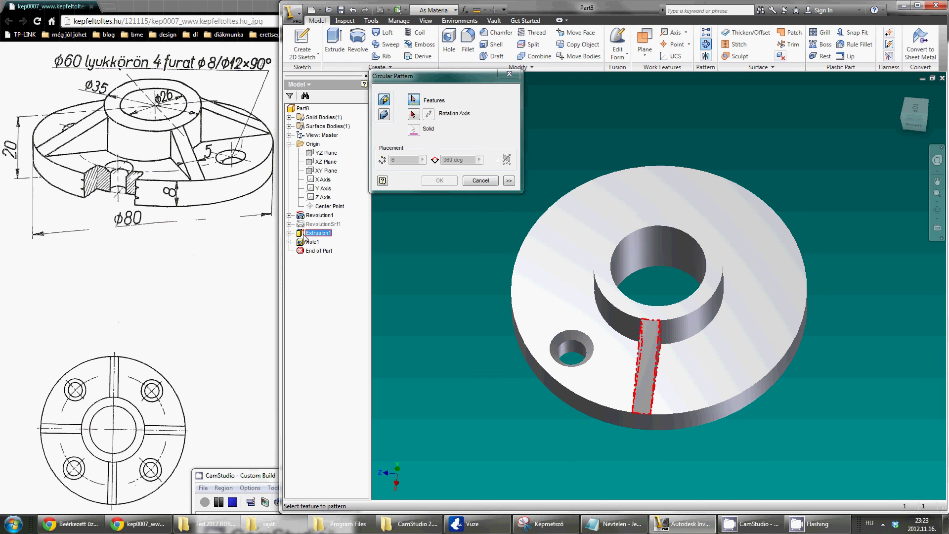
{"action": "left_click", "coordinate": [311, 242]}
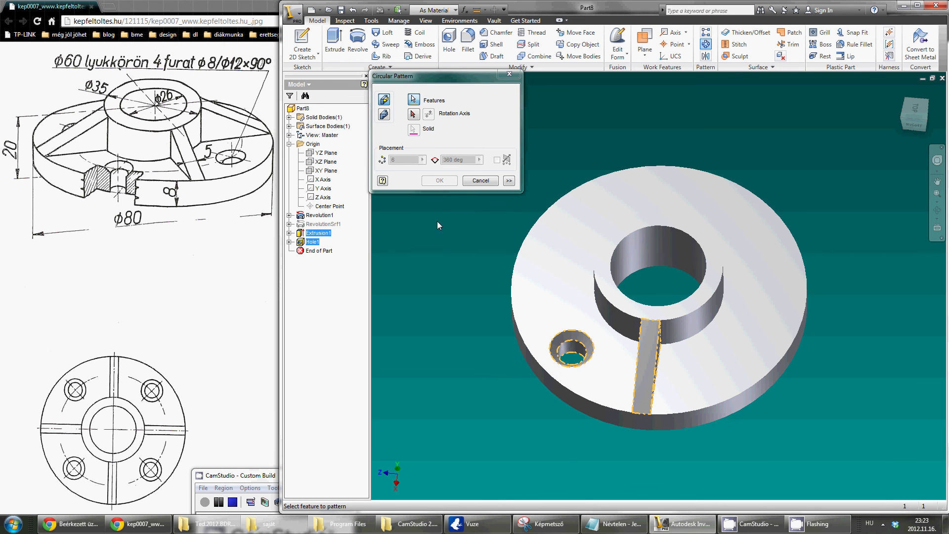
{"action": "left_click", "coordinate": [413, 114]}
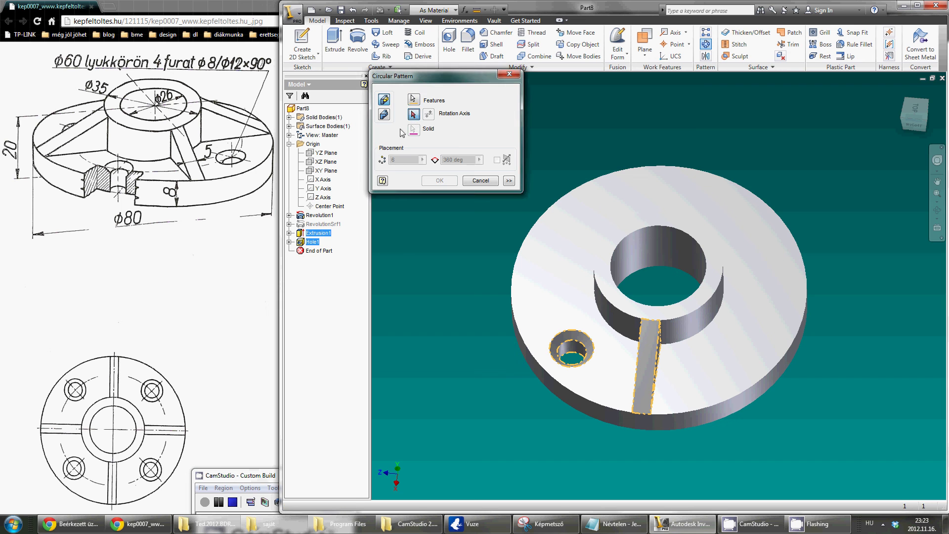
{"action": "left_click", "coordinate": [324, 189]}
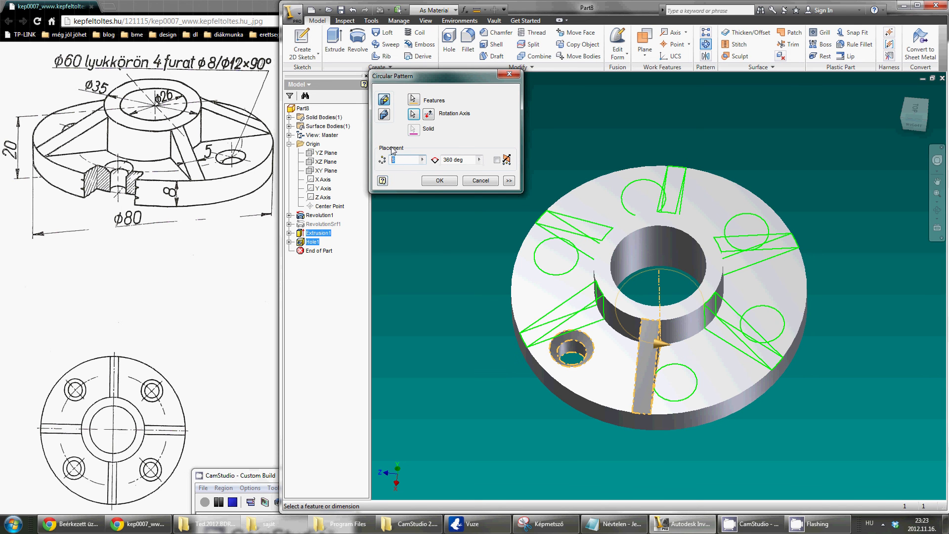
{"action": "type", "text": "4"}
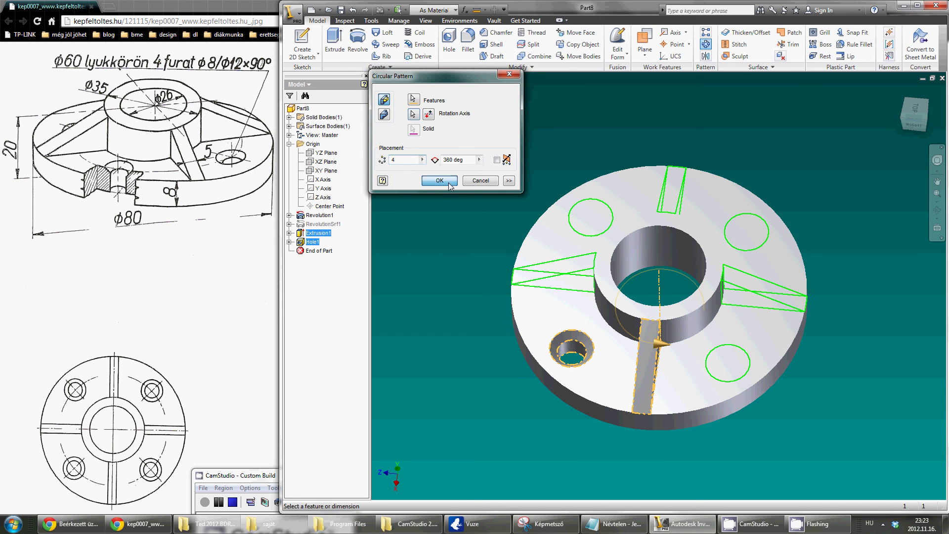
{"action": "left_click", "coordinate": [439, 180]}
{"action": "left_click_drag", "start_coordinate": [687, 262], "coordinate": [654, 323]}
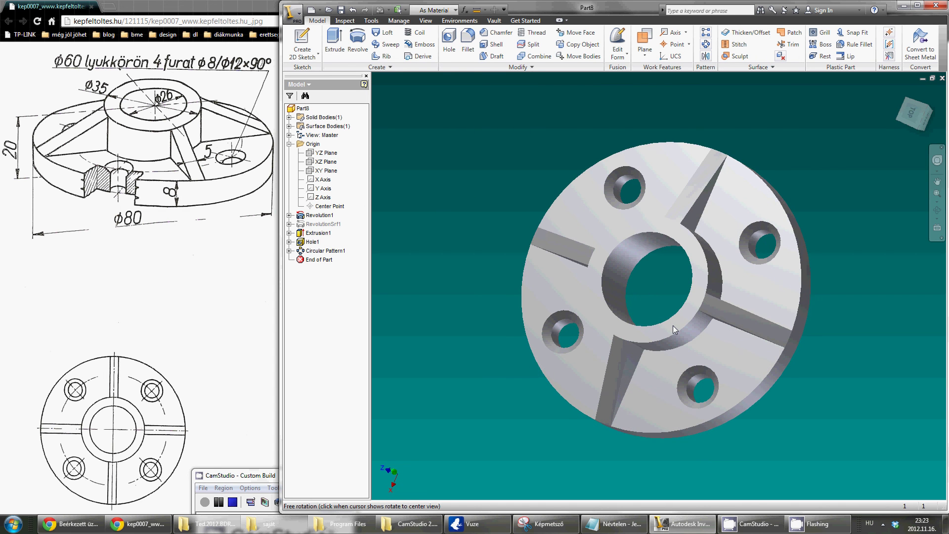
{"action": "left_click_drag", "start_coordinate": [654, 323], "coordinate": [795, 256]}
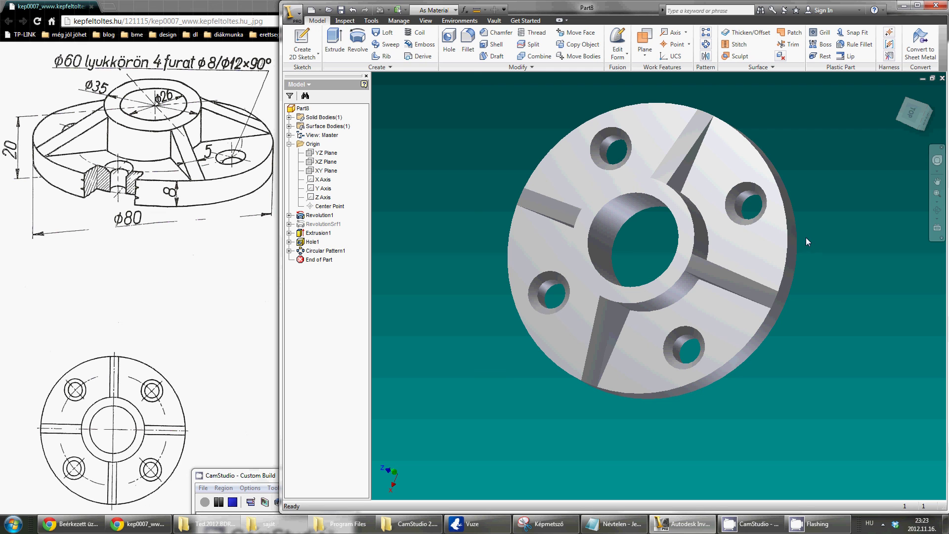